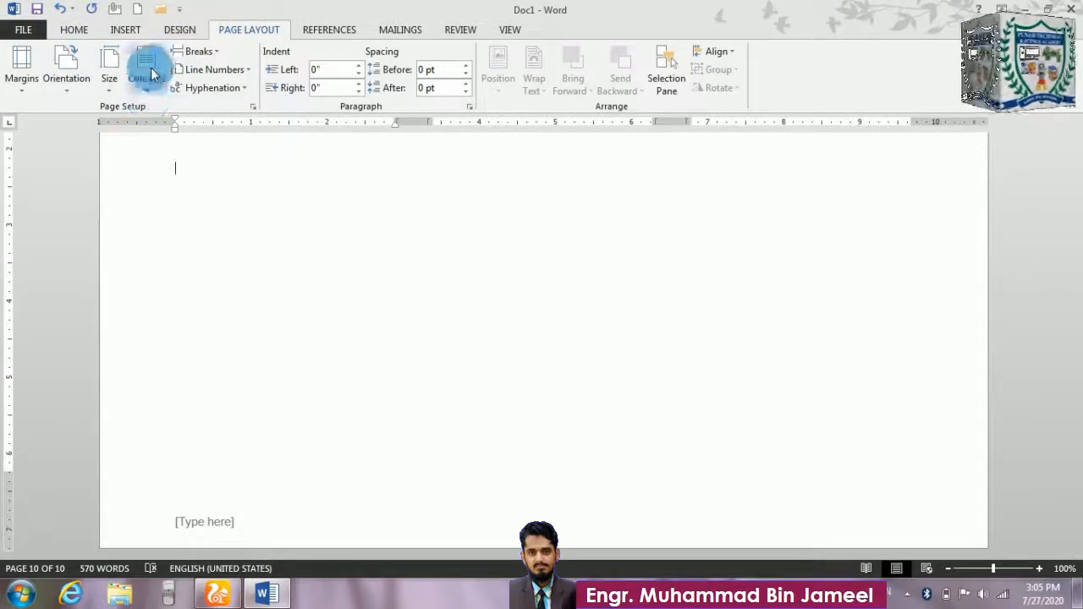
- Insert a page break at the cursor position on page 10
{"action": "scroll", "coordinate": [394, 334], "scroll_direction": "up", "scroll_amount": 5}
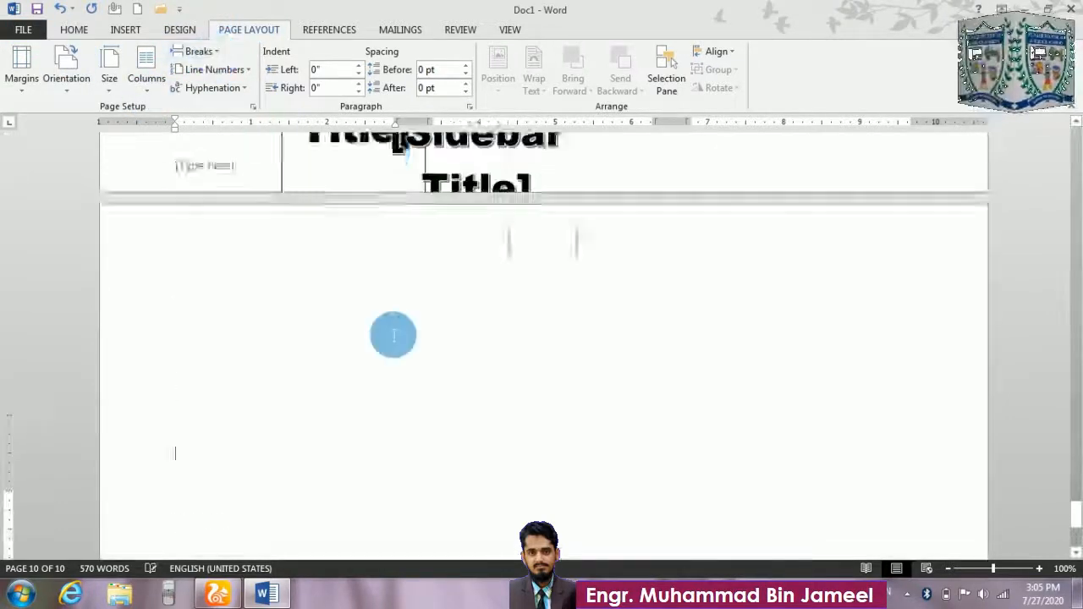
{"action": "scroll", "coordinate": [393, 336], "scroll_direction": "up", "scroll_amount": 10}
{"action": "scroll", "coordinate": [393, 335], "scroll_direction": "down", "scroll_amount": 12}
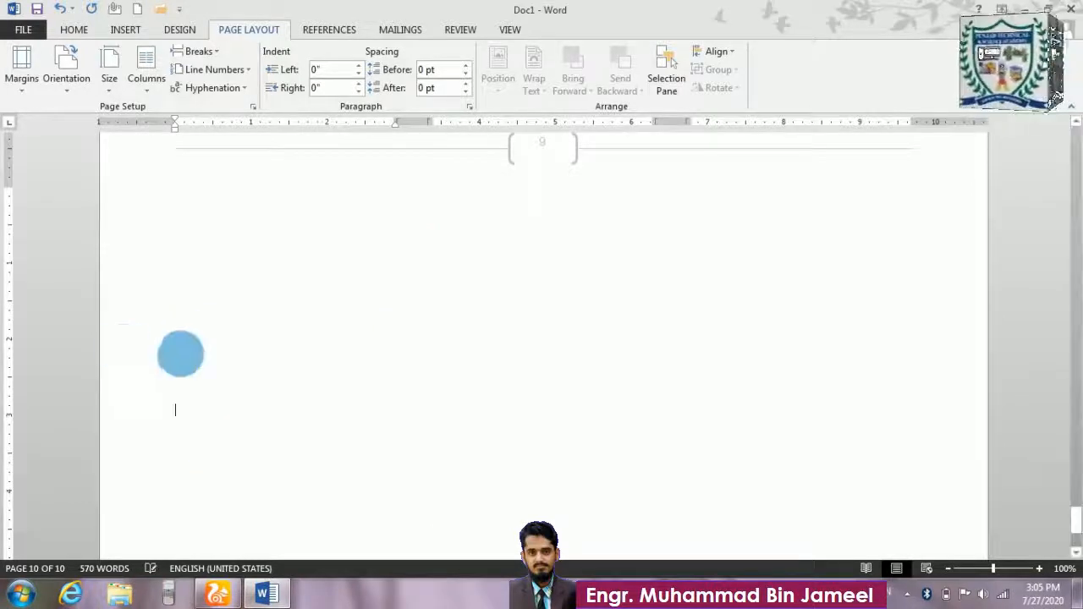
{"action": "left_click", "coordinate": [196, 52]}
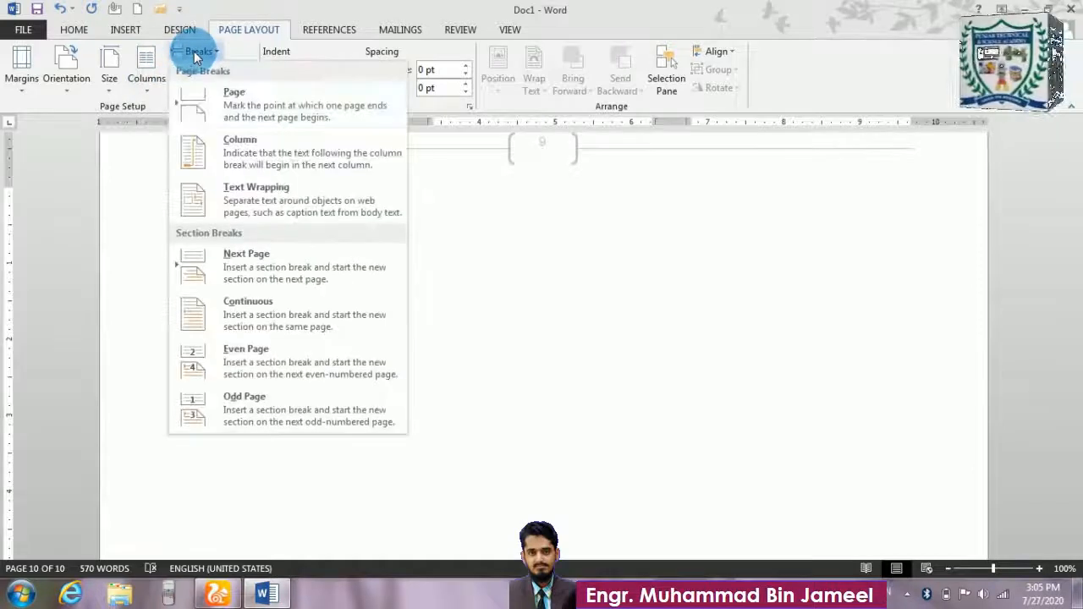
{"action": "left_click", "coordinate": [230, 107]}
{"action": "left_click", "coordinate": [273, 519]}
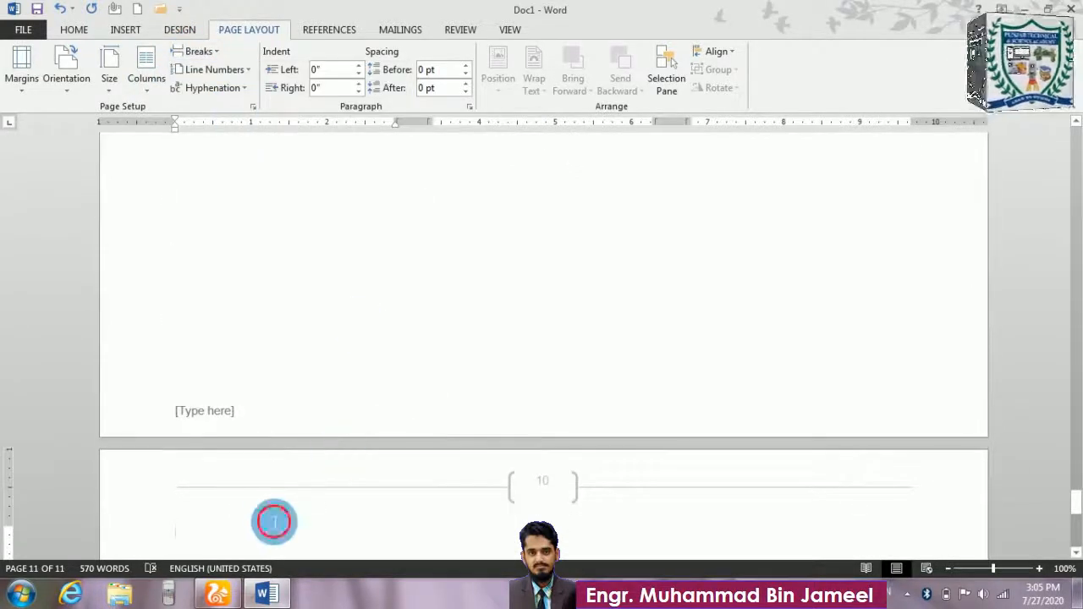
{"action": "scroll", "coordinate": [274, 519], "scroll_direction": "down", "scroll_amount": 5}
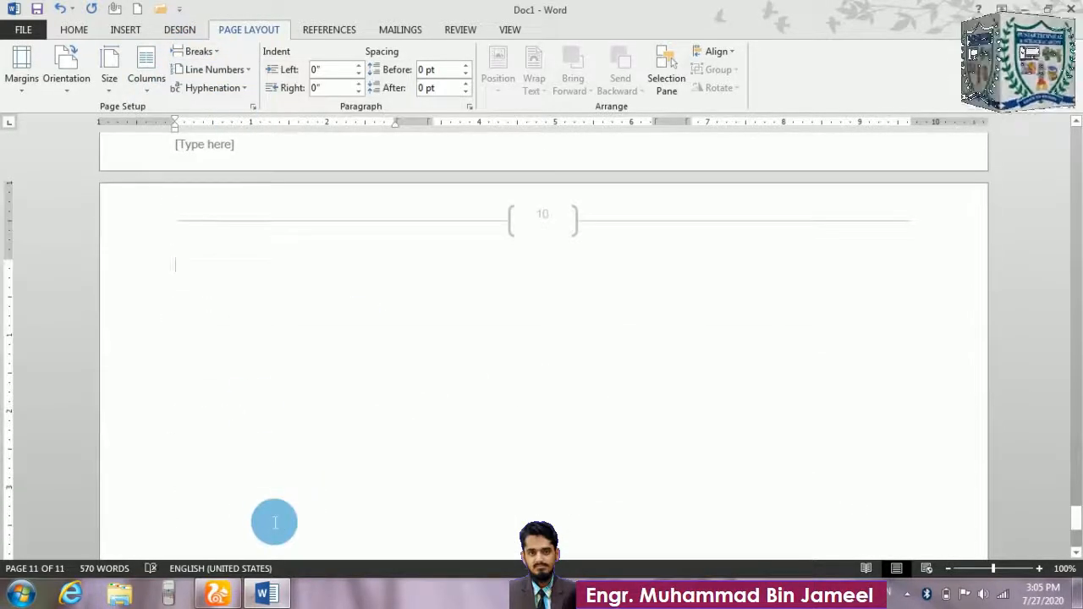
- Turn on continuous line numbering for the document
{"action": "left_click", "coordinate": [245, 71]}
{"action": "left_click", "coordinate": [211, 113]}
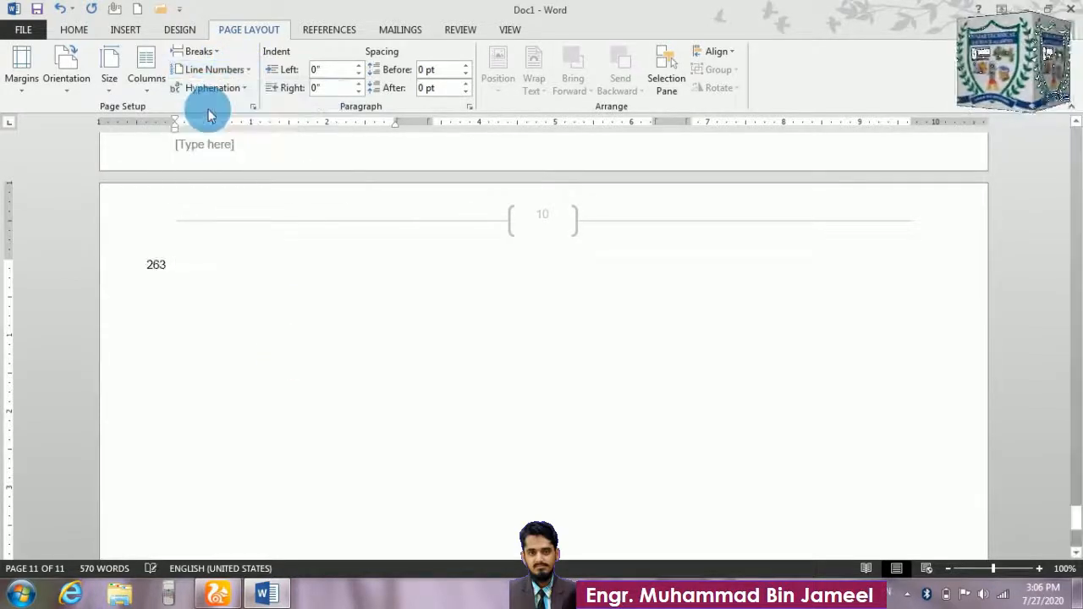
{"action": "scroll", "coordinate": [176, 271], "scroll_direction": "up", "scroll_amount": 5}
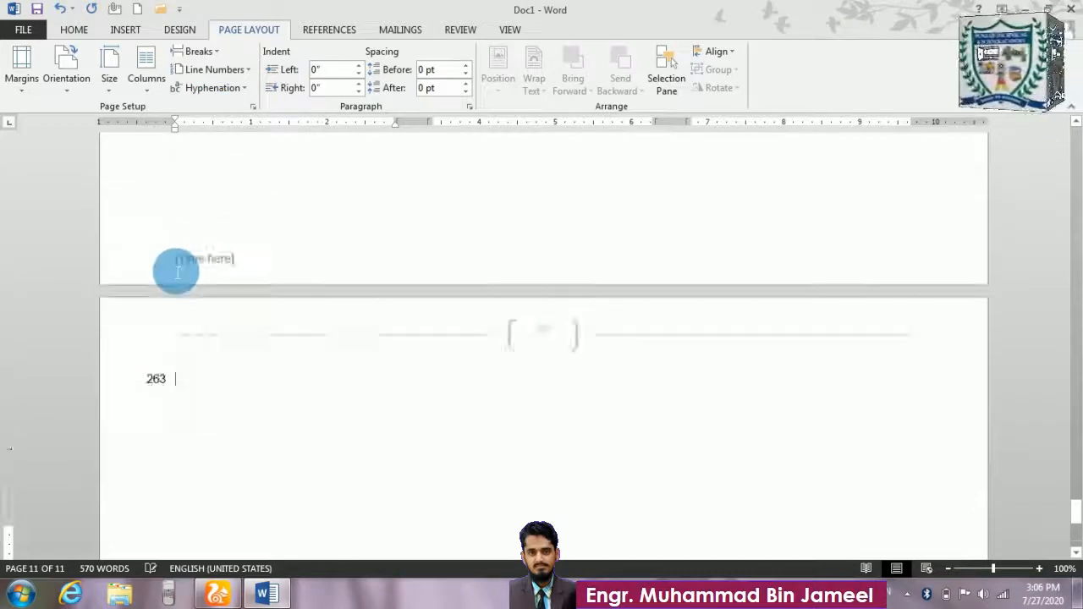
{"action": "scroll", "coordinate": [176, 271], "scroll_direction": "down", "scroll_amount": 5}
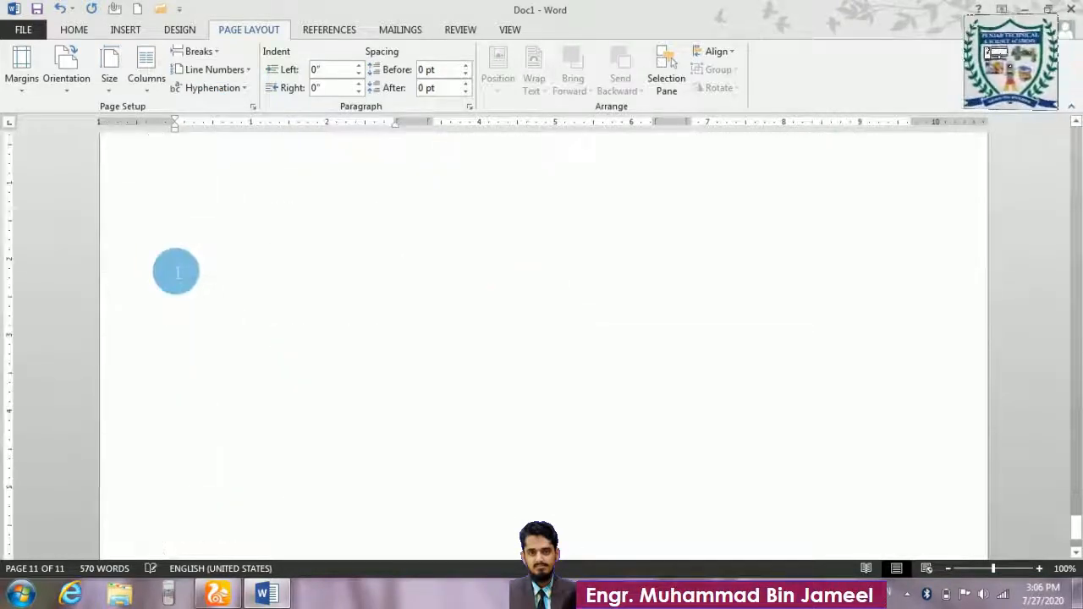
- Set the line numbering to restart on each page, and switch line numbers back to None
{"action": "left_click", "coordinate": [245, 74]}
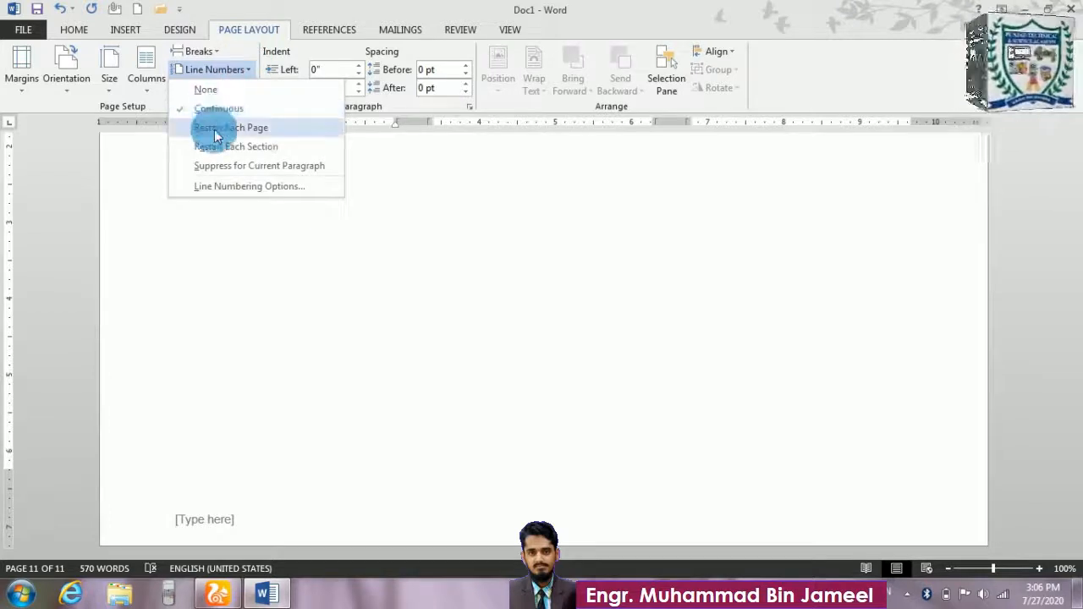
{"action": "left_click", "coordinate": [232, 132]}
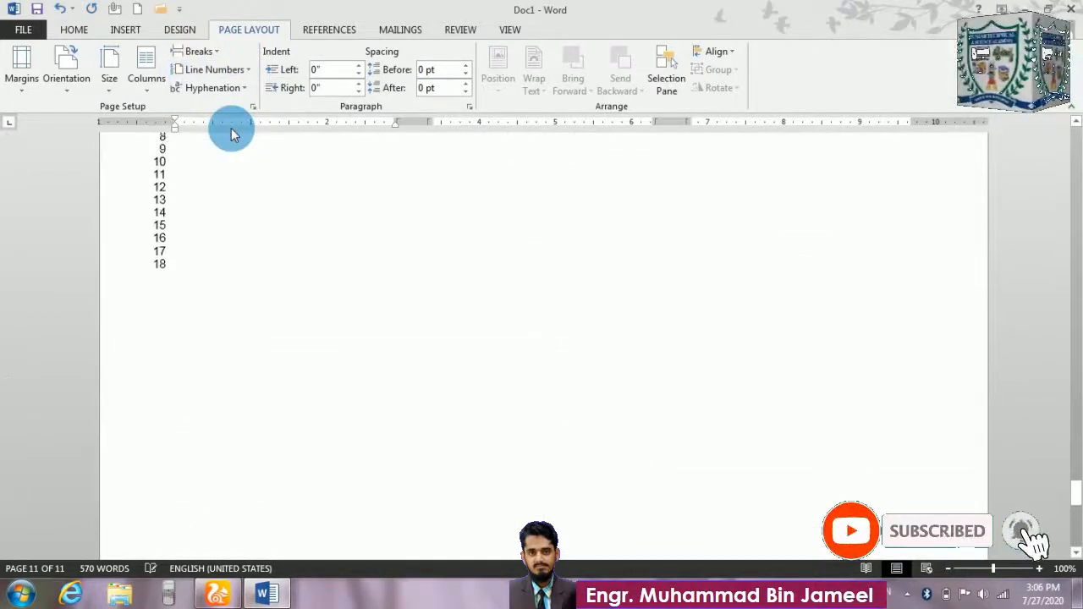
{"action": "left_click", "coordinate": [240, 69]}
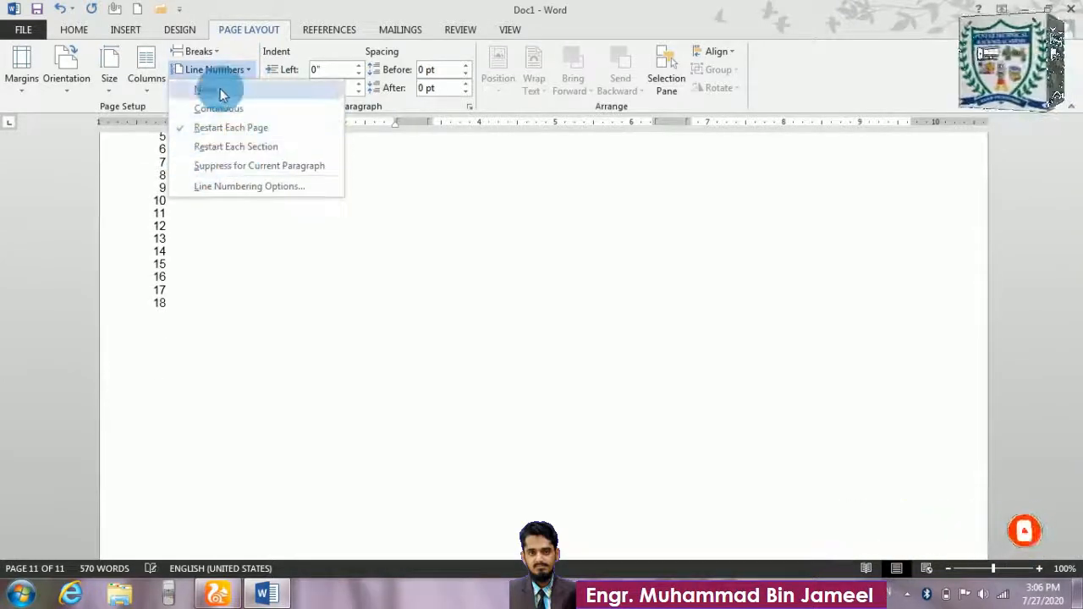
{"action": "left_click", "coordinate": [219, 90]}
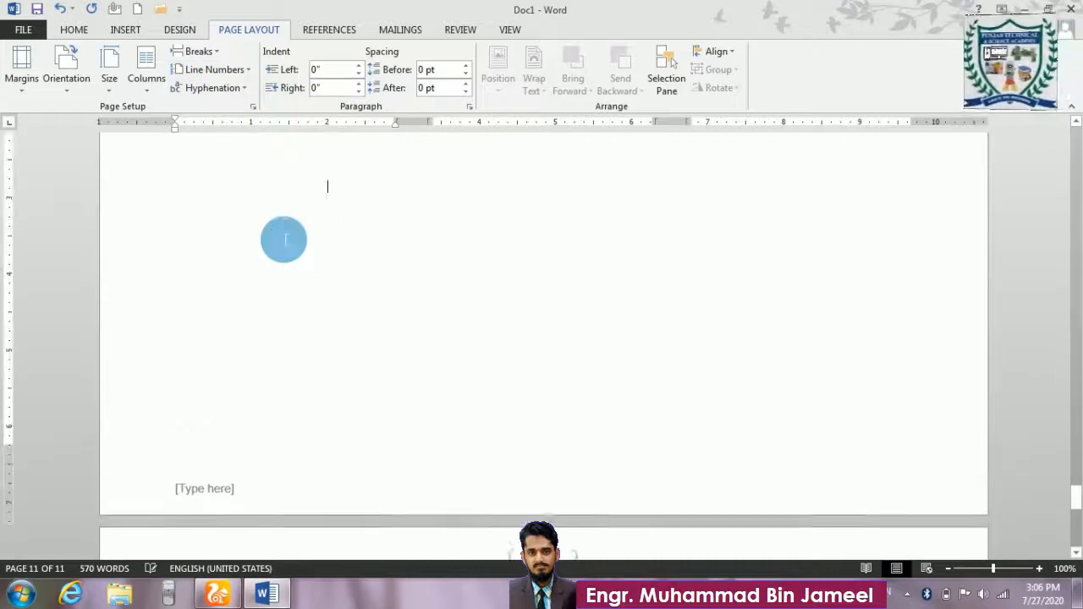
- Set the document's hyphenation to Automatic and back to None
{"action": "left_click", "coordinate": [245, 92]}
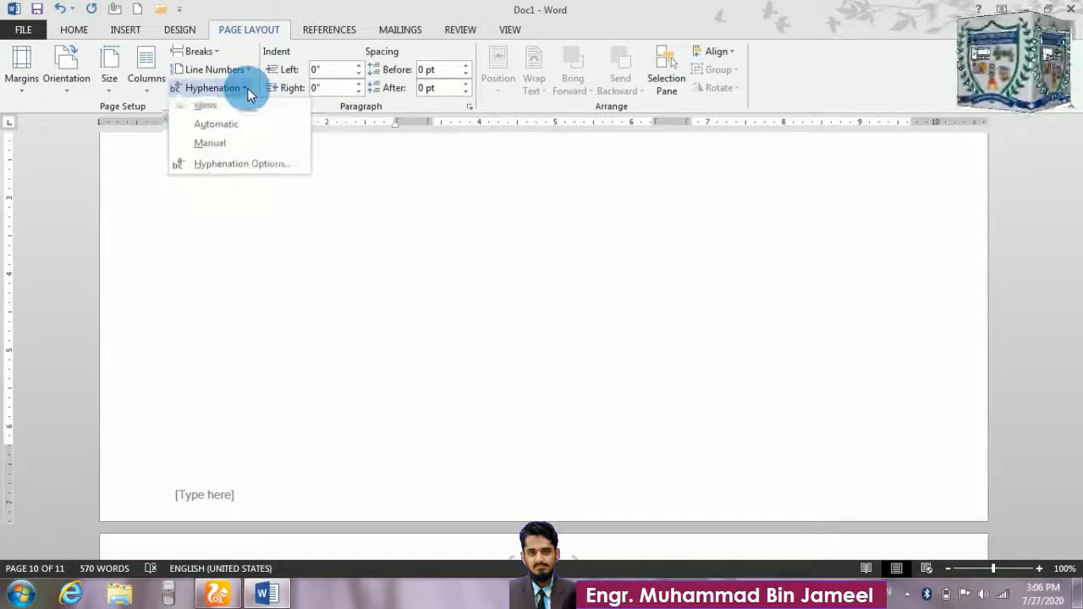
{"action": "left_click", "coordinate": [218, 128]}
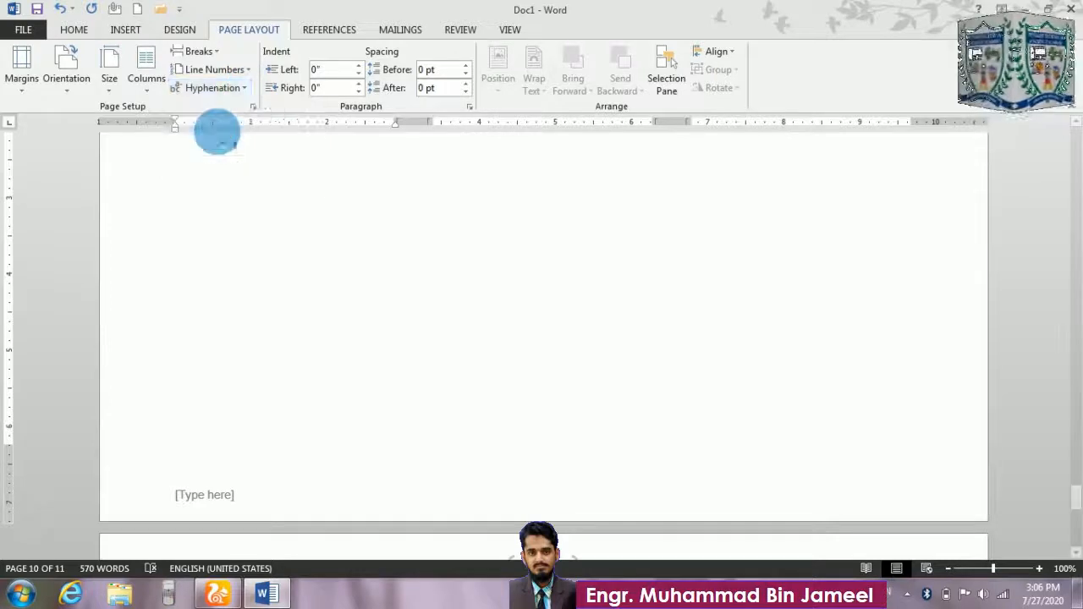
{"action": "left_click", "coordinate": [245, 91]}
{"action": "left_click", "coordinate": [216, 114]}
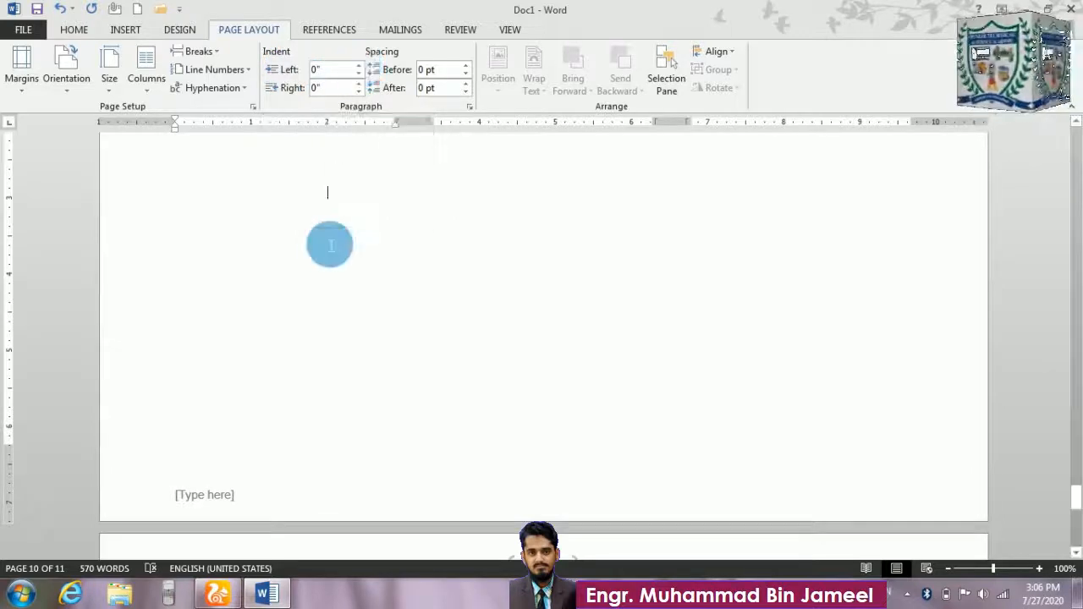
- Indent the empty paragraph beside the overlapping sidebar titles on page 9 by 0.5" on the left and 0.7" on the right
{"action": "scroll", "coordinate": [326, 241], "scroll_direction": "down", "scroll_amount": 5}
{"action": "scroll", "coordinate": [326, 240], "scroll_direction": "up", "scroll_amount": 3}
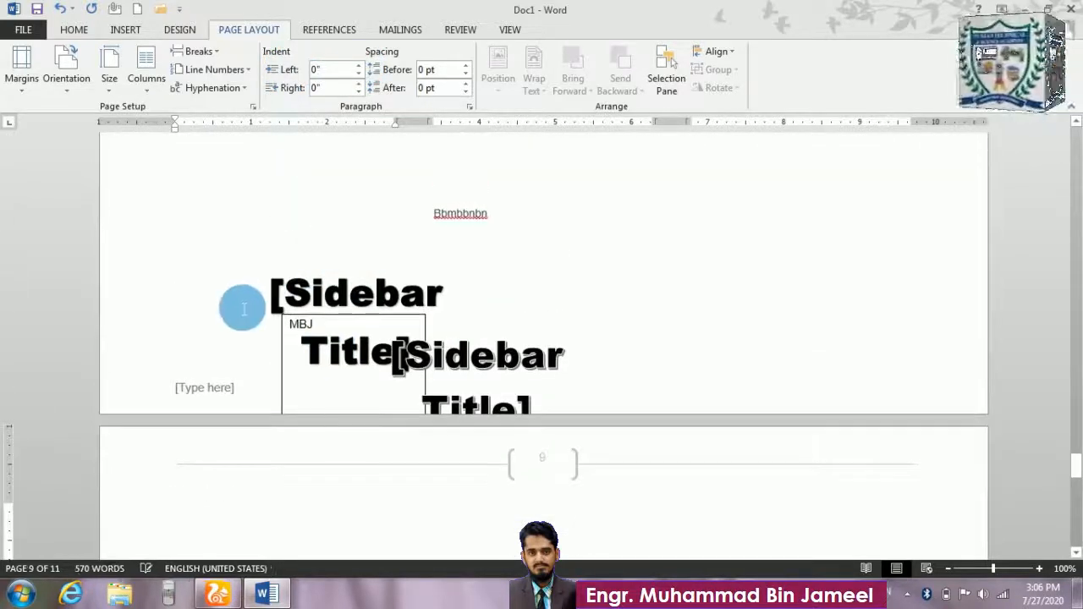
{"action": "left_click", "coordinate": [358, 67]}
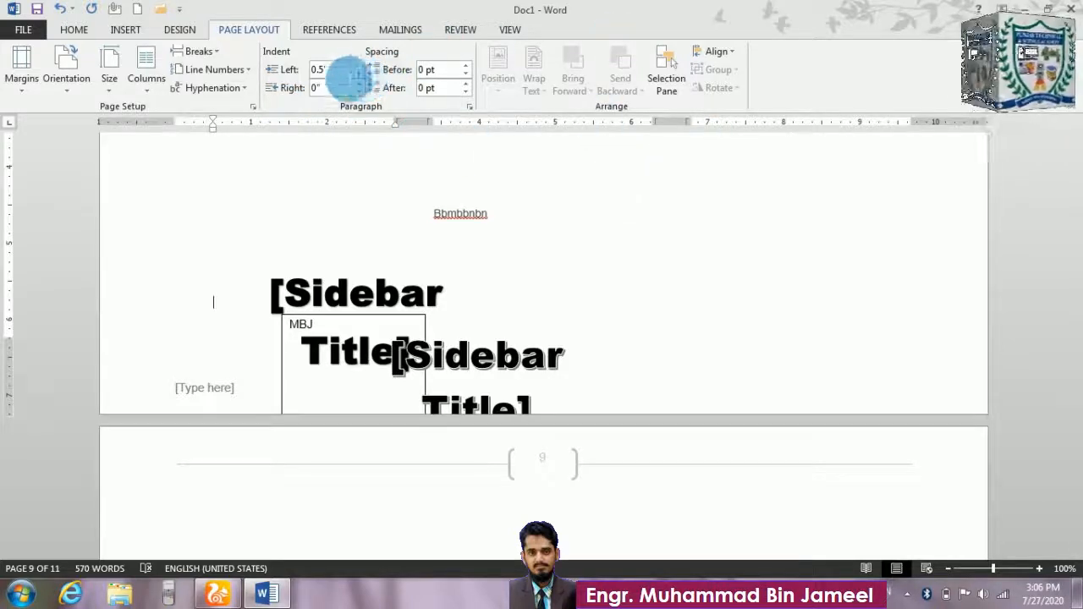
{"action": "left_click", "coordinate": [358, 85]}
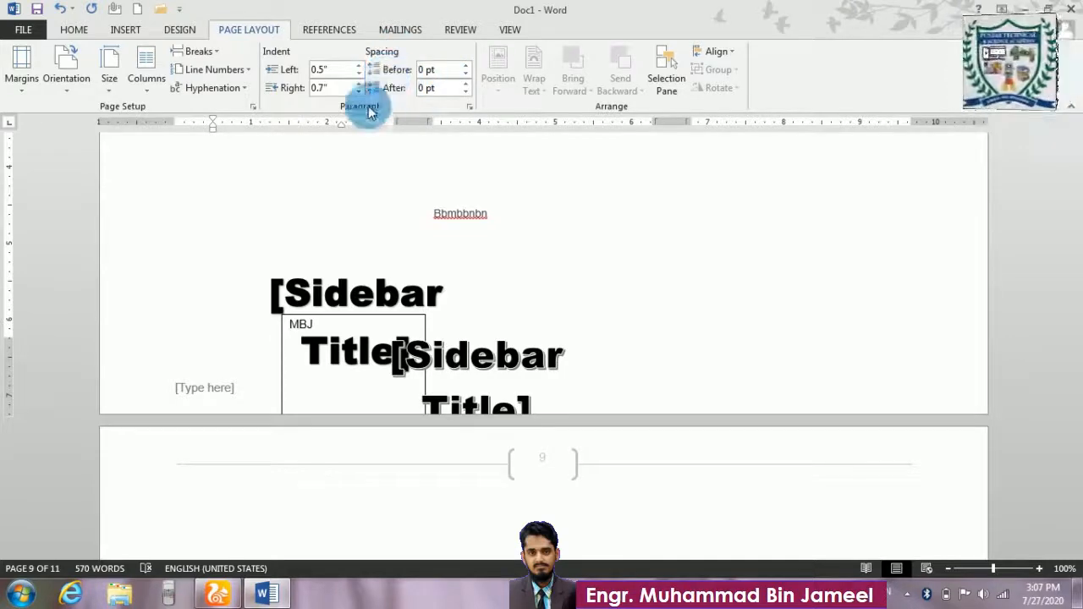
- Set the spacing before the red body paragraphs of the sidebar text box to Auto
{"action": "scroll", "coordinate": [491, 230], "scroll_direction": "down", "scroll_amount": 3}
{"action": "scroll", "coordinate": [491, 230], "scroll_direction": "down", "scroll_amount": 4}
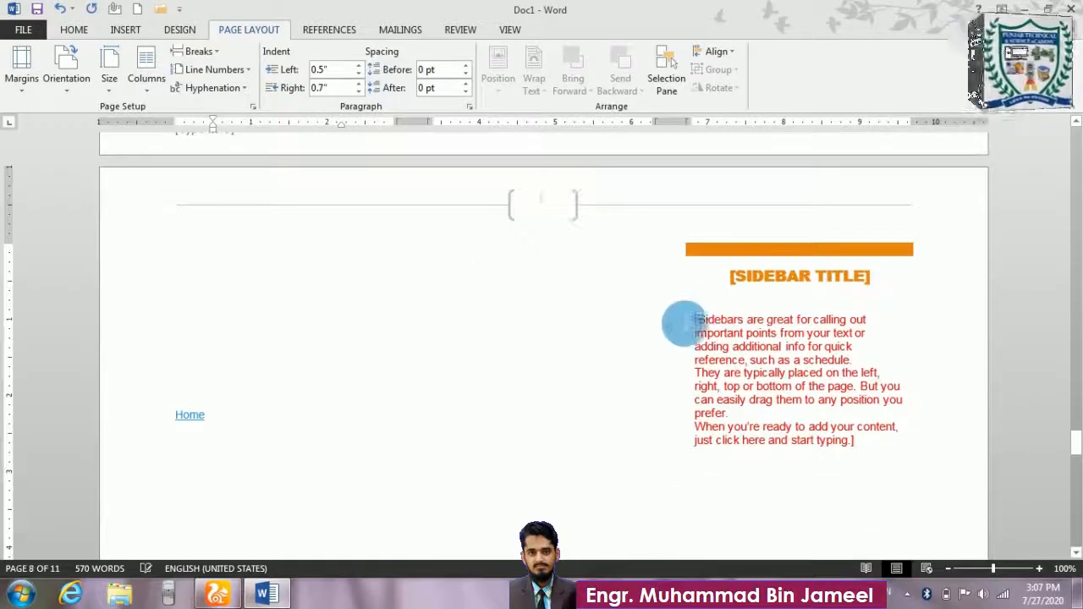
{"action": "left_click_drag", "start_coordinate": [695, 321], "coordinate": [850, 438]}
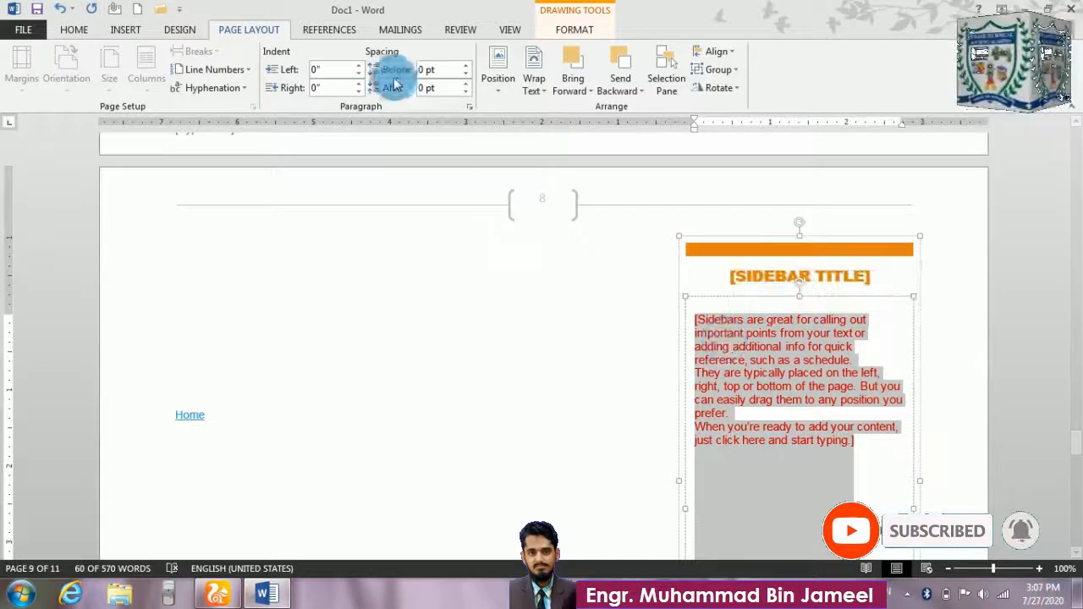
{"action": "left_click", "coordinate": [466, 66]}
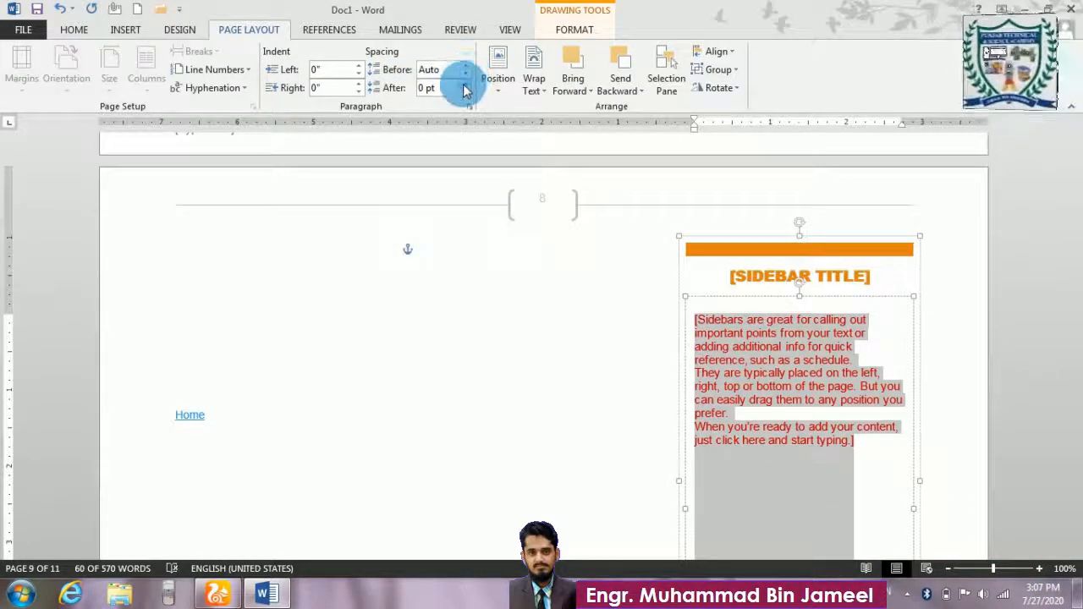
{"action": "left_click", "coordinate": [464, 90]}
{"action": "left_click", "coordinate": [519, 301]}
- Set the spacing before the asset management paragraphs, from "faster. Robust SLAS" through the struck-through text, to 18 pt
{"action": "scroll", "coordinate": [517, 238], "scroll_direction": "up", "scroll_amount": 12}
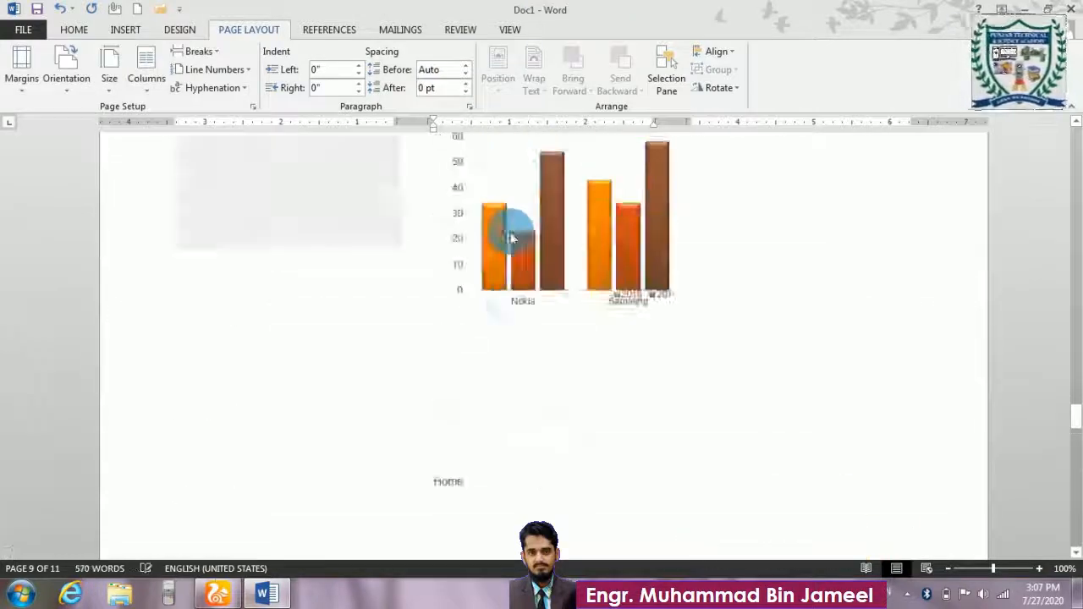
{"action": "scroll", "coordinate": [517, 238], "scroll_direction": "down", "scroll_amount": 20}
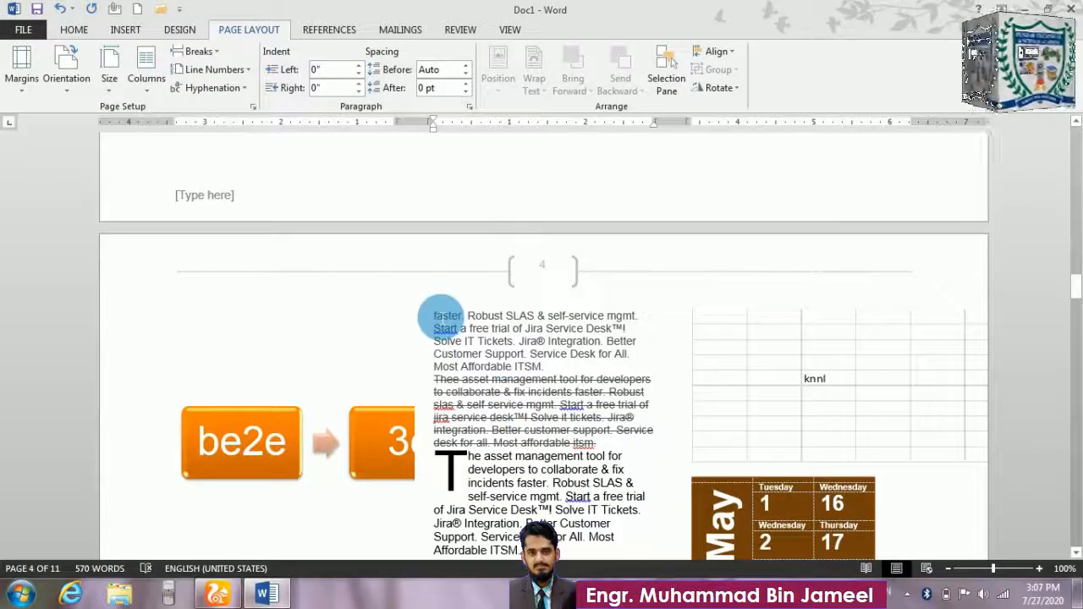
{"action": "left_click_drag", "start_coordinate": [434, 316], "coordinate": [608, 433]}
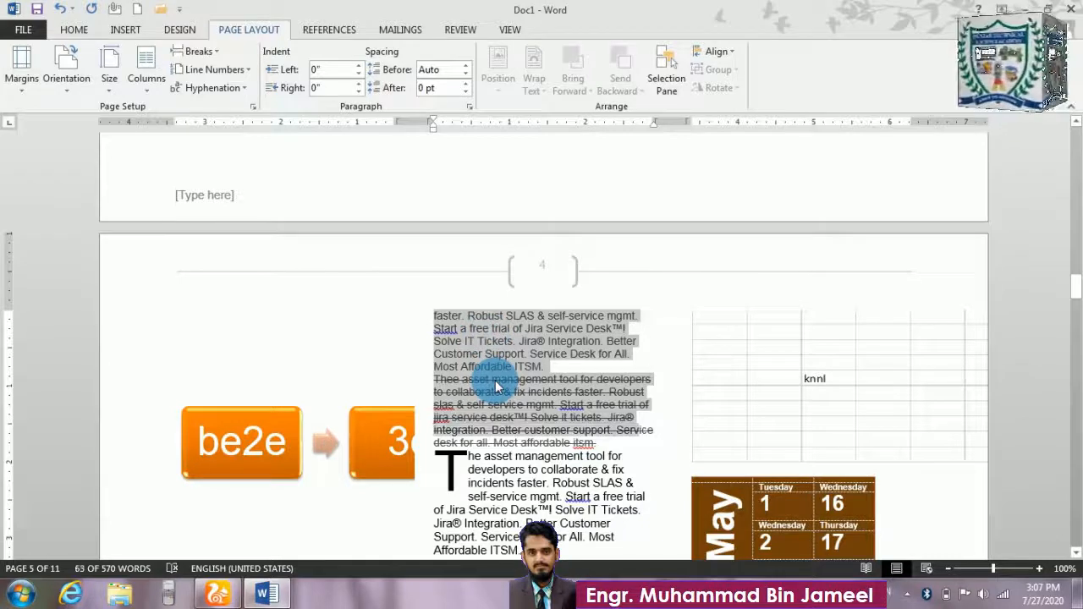
{"action": "left_click", "coordinate": [467, 74]}
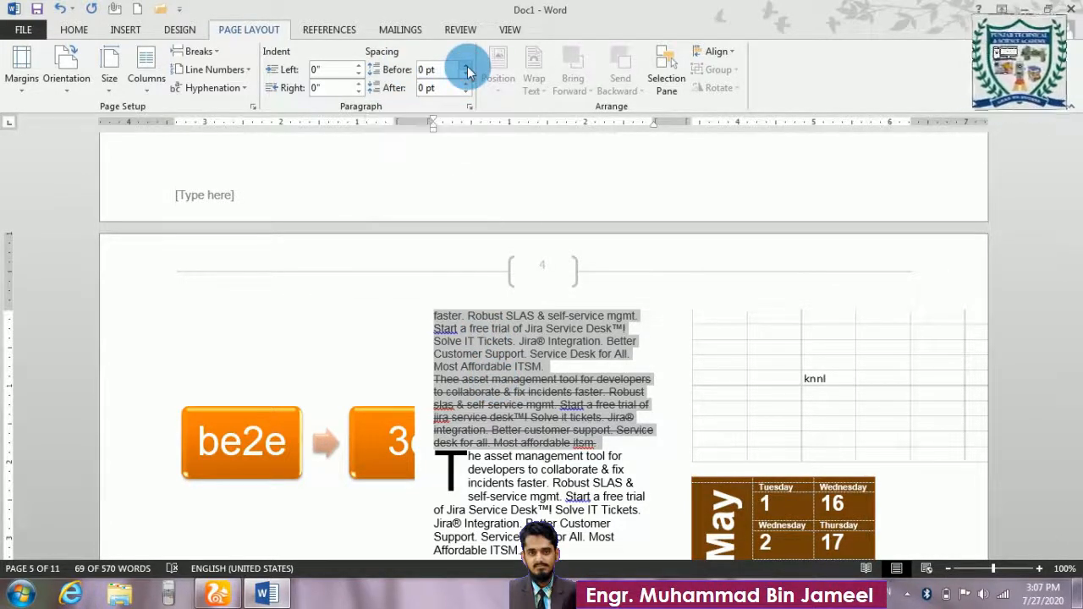
{"action": "left_click", "coordinate": [467, 66]}
{"action": "left_click", "coordinate": [466, 66]}
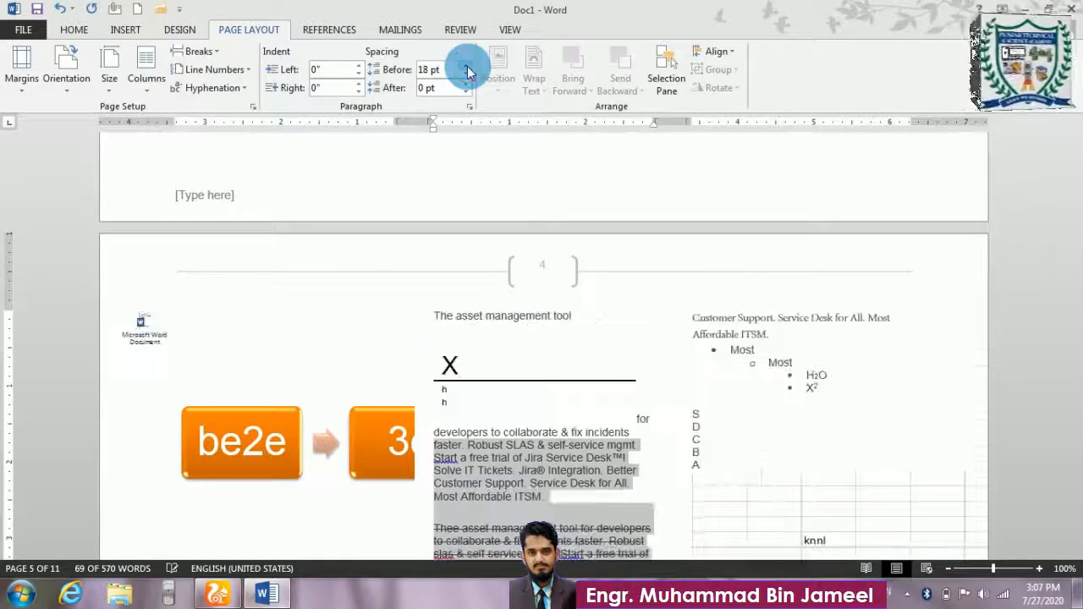
- Set the spacing after the selected asset management paragraphs to 24 pt
{"action": "scroll", "coordinate": [486, 365], "scroll_direction": "down", "scroll_amount": 3}
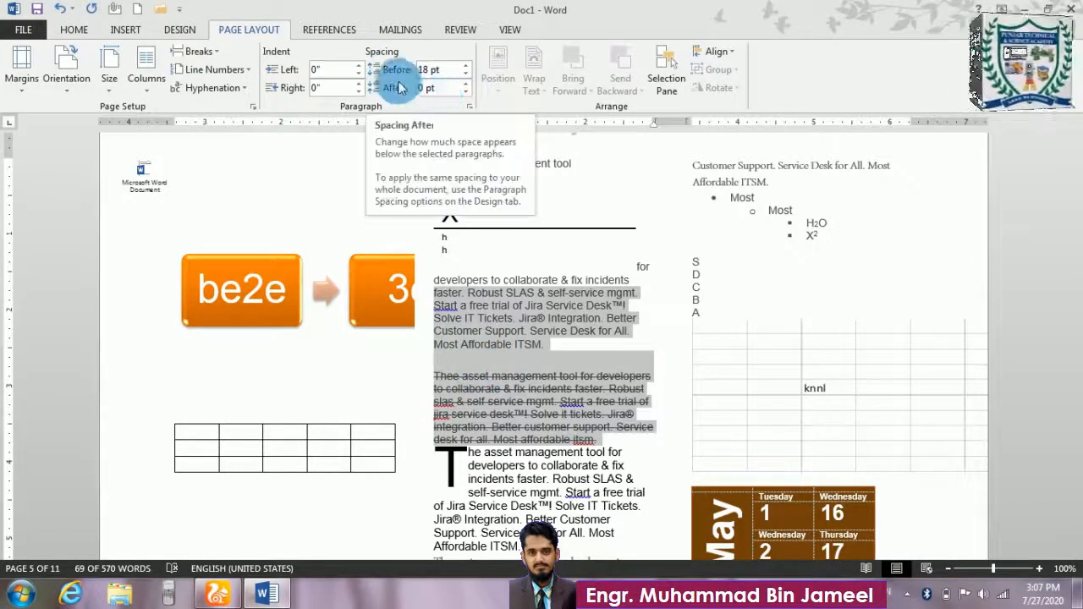
{"action": "left_click", "coordinate": [465, 84]}
{"action": "left_click", "coordinate": [466, 83]}
{"action": "left_click", "coordinate": [465, 84]}
{"action": "left_click", "coordinate": [465, 84]}
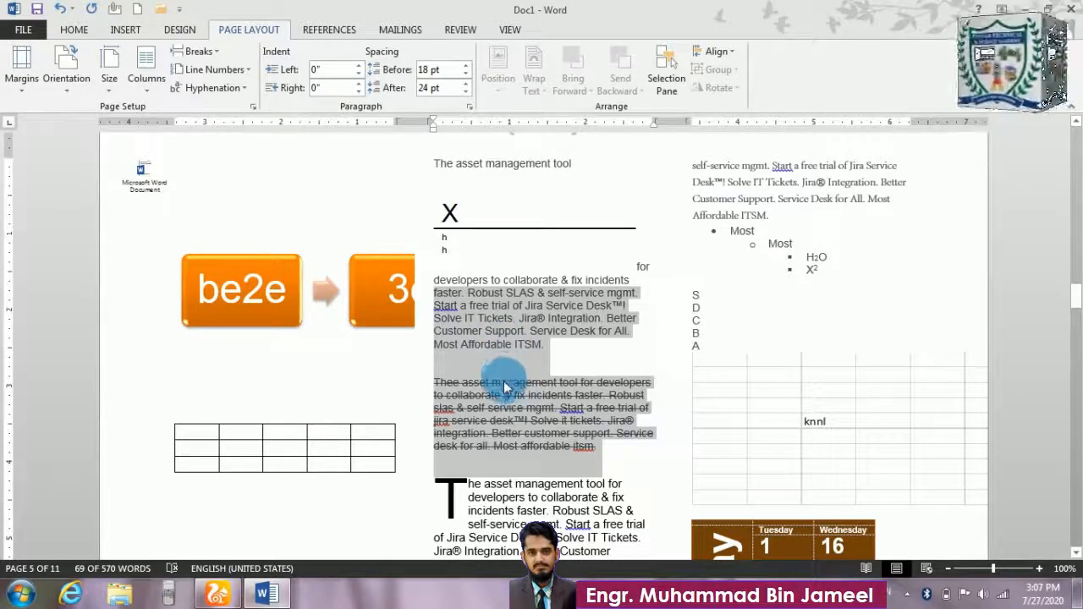
- Move the inline picture containing the large X to a preset page position with text wrapping
{"action": "left_click", "coordinate": [380, 367]}
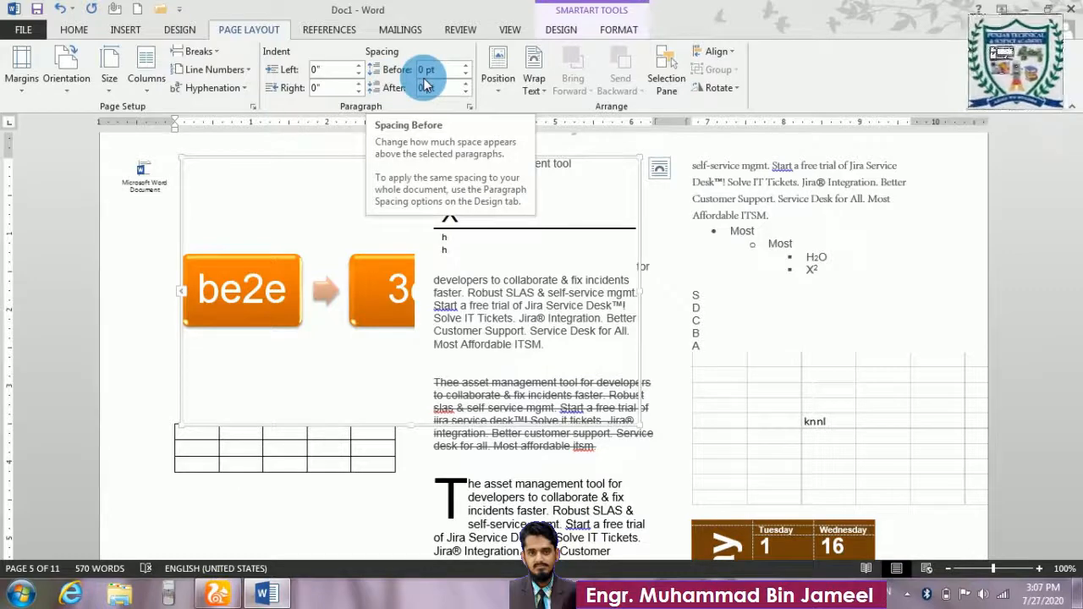
{"action": "left_click", "coordinate": [477, 257]}
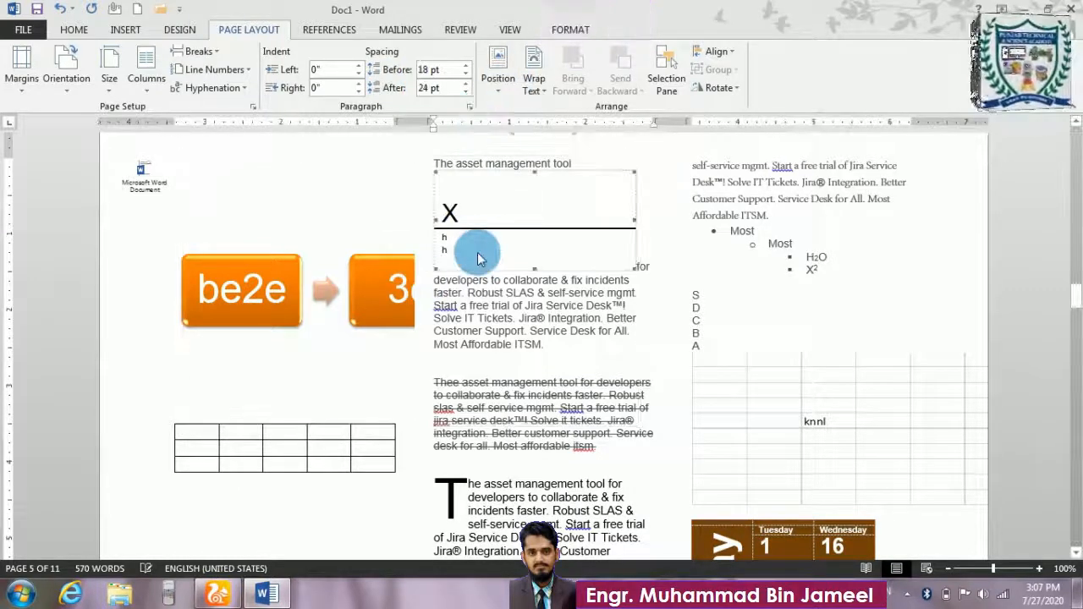
{"action": "scroll", "coordinate": [480, 254], "scroll_direction": "down", "scroll_amount": 10}
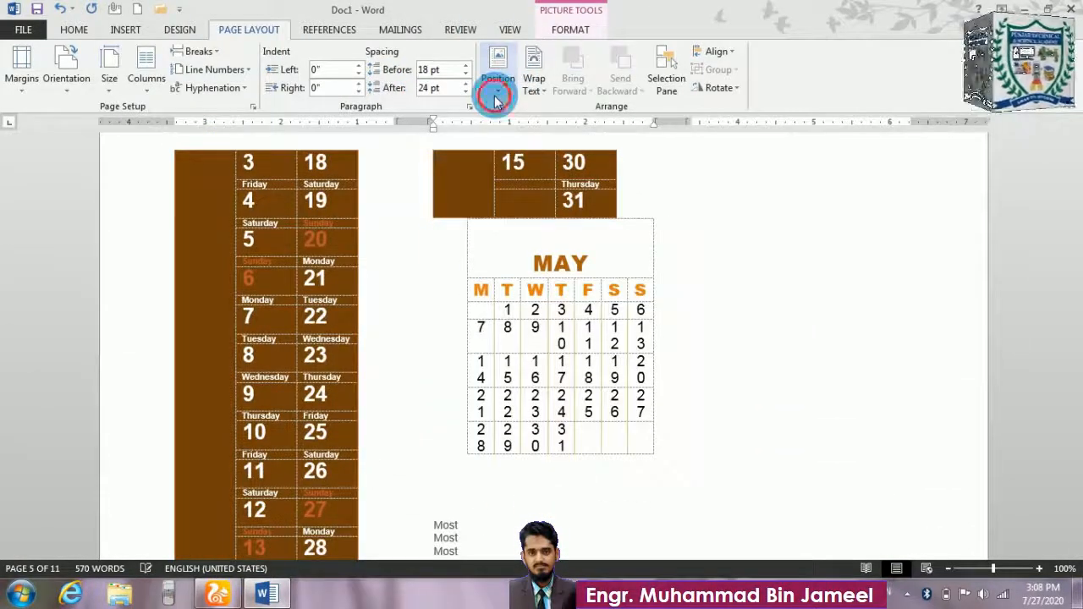
{"action": "left_click", "coordinate": [496, 99]}
{"action": "left_click", "coordinate": [549, 245]}
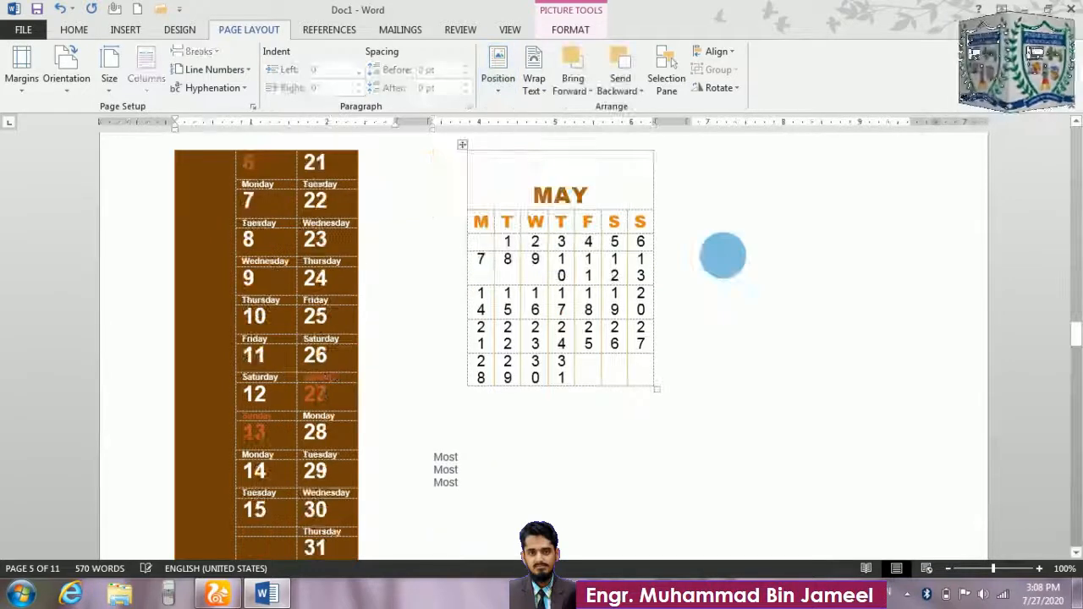
{"action": "left_click", "coordinate": [745, 290]}
{"action": "scroll", "coordinate": [739, 285], "scroll_direction": "up", "scroll_amount": 4}
{"action": "scroll", "coordinate": [738, 284], "scroll_direction": "down", "scroll_amount": 1}
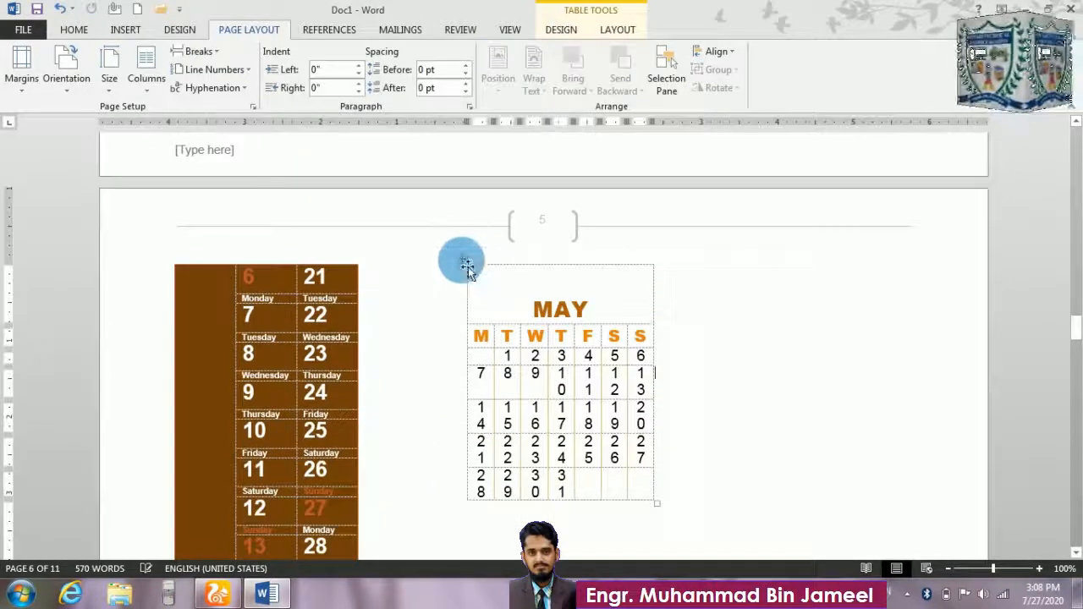
{"action": "left_click", "coordinate": [467, 266]}
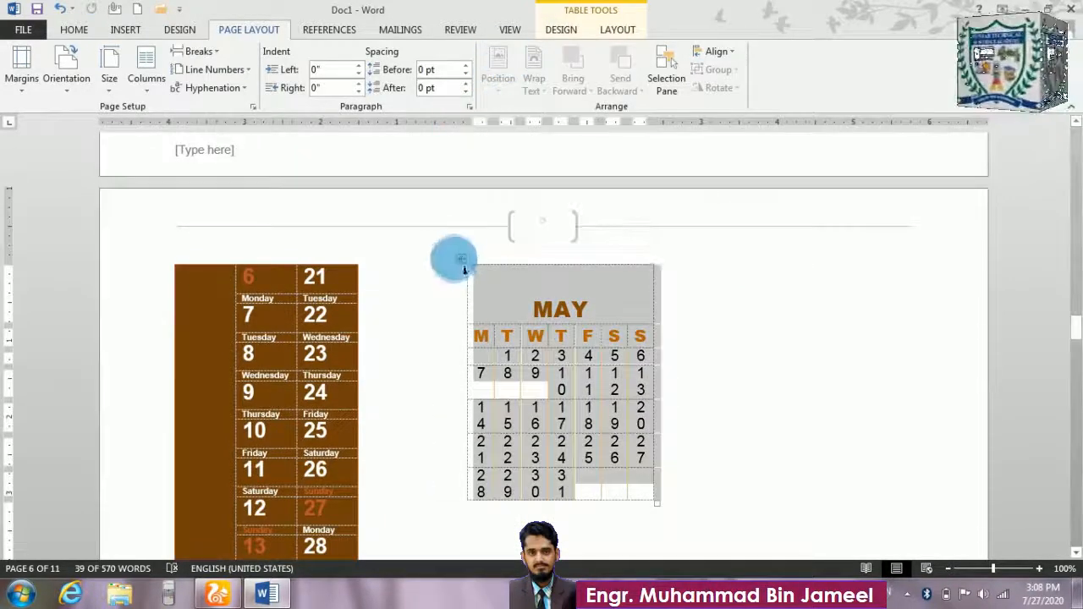
{"action": "double_click", "coordinate": [464, 262]}
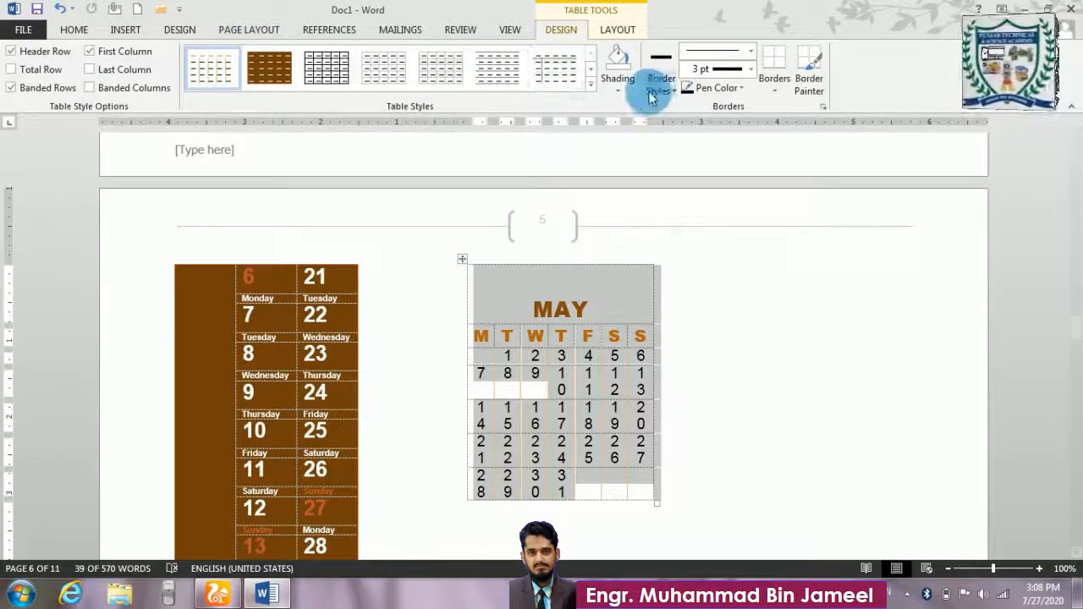
{"action": "left_click", "coordinate": [740, 266]}
- Position the academy logo picture on page 4 in the middle centre of the page with square text wrapping
{"action": "scroll", "coordinate": [728, 211], "scroll_direction": "up", "scroll_amount": 8}
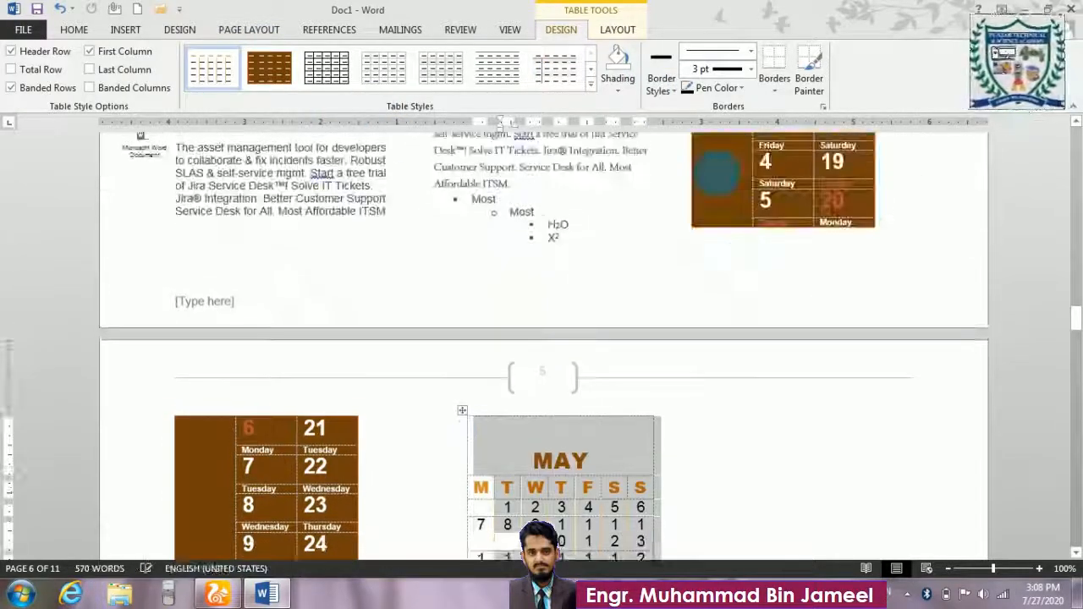
{"action": "scroll", "coordinate": [720, 145], "scroll_direction": "up", "scroll_amount": 20}
{"action": "scroll", "coordinate": [718, 147], "scroll_direction": "down", "scroll_amount": 8}
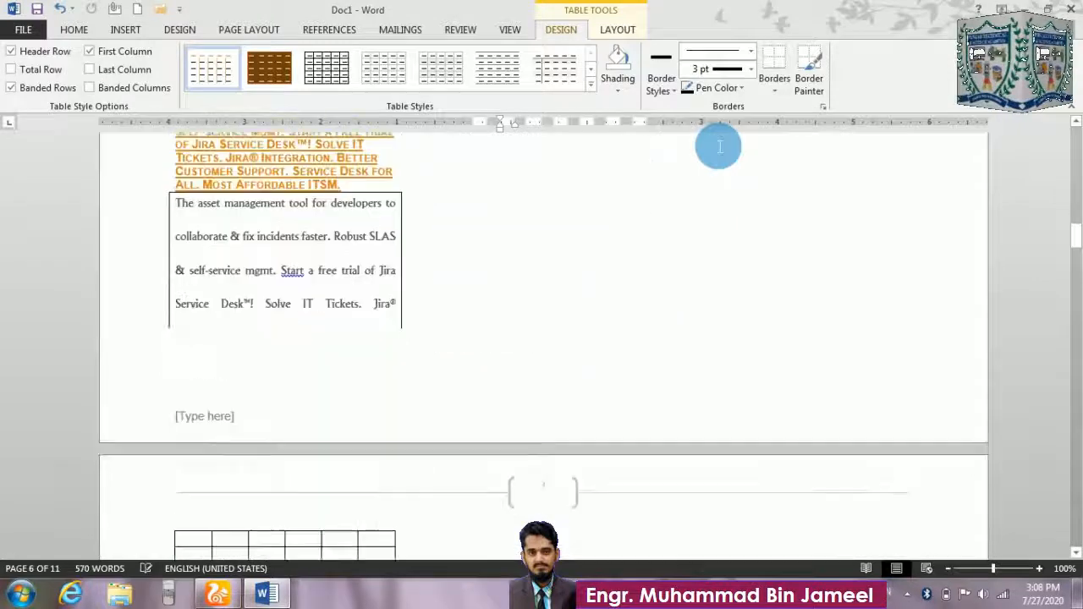
{"action": "scroll", "coordinate": [711, 141], "scroll_direction": "down", "scroll_amount": 4}
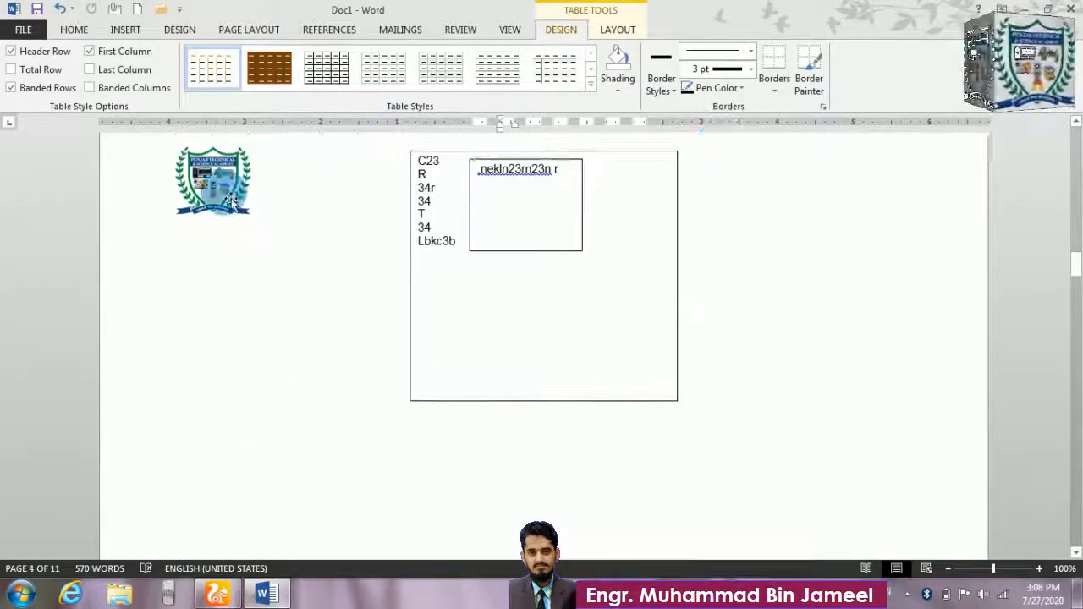
{"action": "left_click", "coordinate": [230, 200]}
{"action": "double_click", "coordinate": [230, 199]}
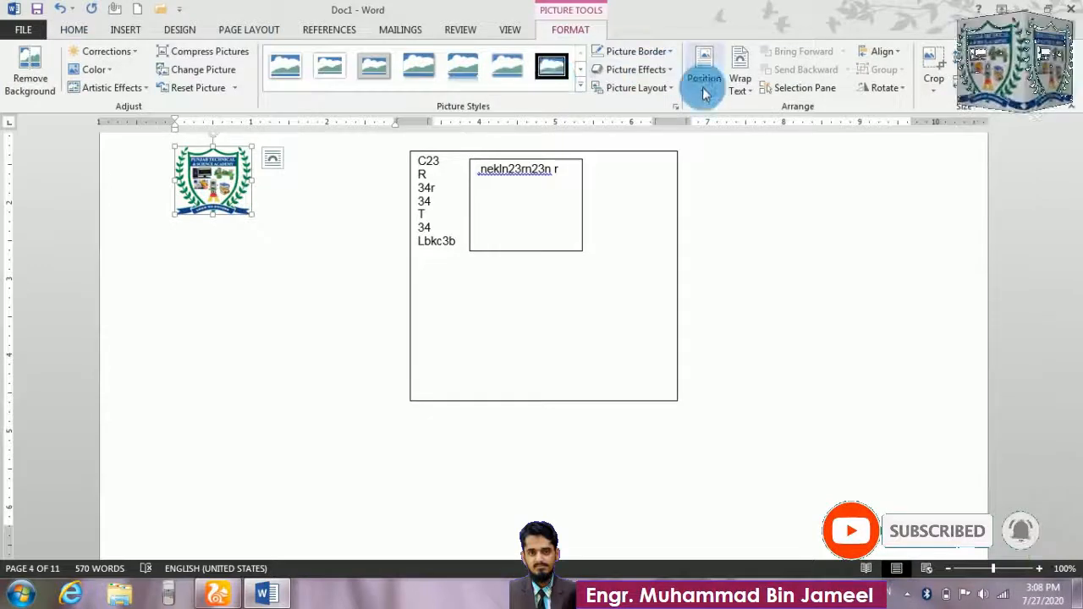
{"action": "left_click", "coordinate": [245, 30]}
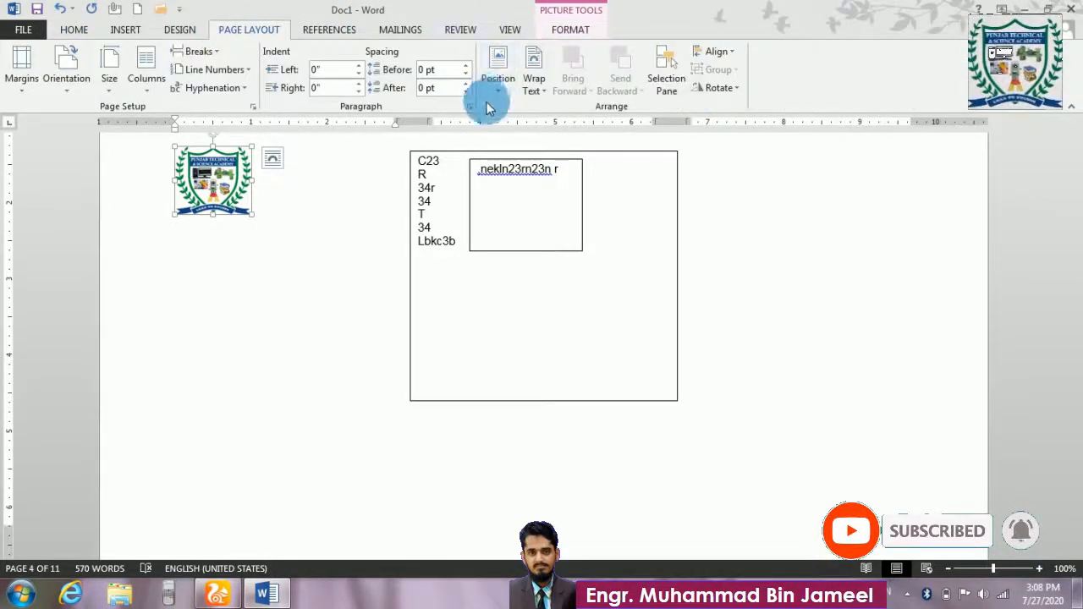
{"action": "left_click", "coordinate": [498, 75]}
{"action": "left_click", "coordinate": [547, 267]}
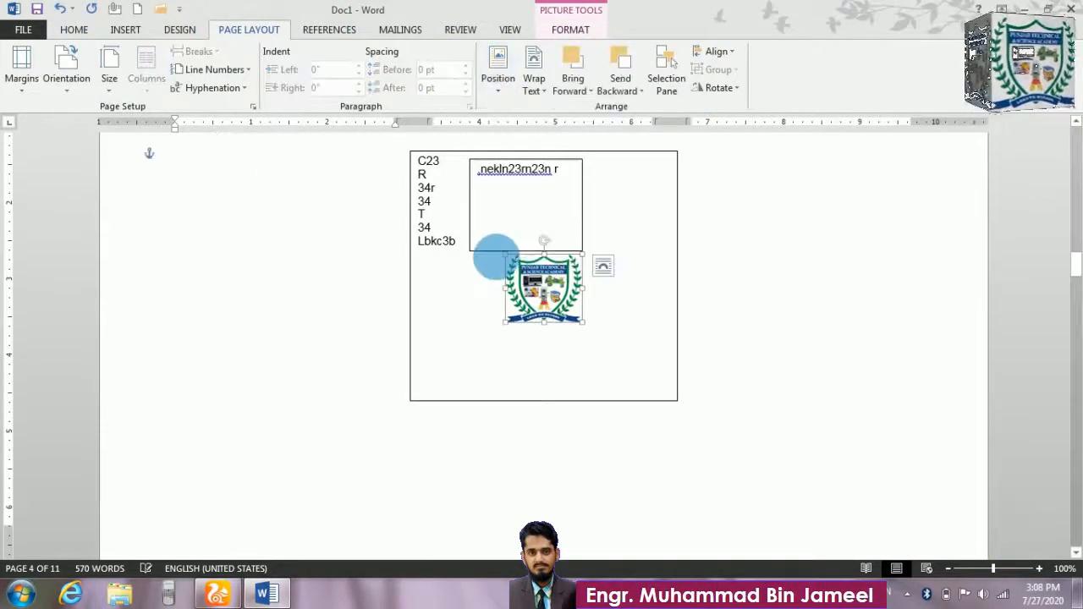
- Move the logo picture to the empty area right of the large text box and paste a copy overlapping it
{"action": "left_click_drag", "start_coordinate": [542, 288], "coordinate": [704, 261]}
{"action": "left_click", "coordinate": [592, 206]}
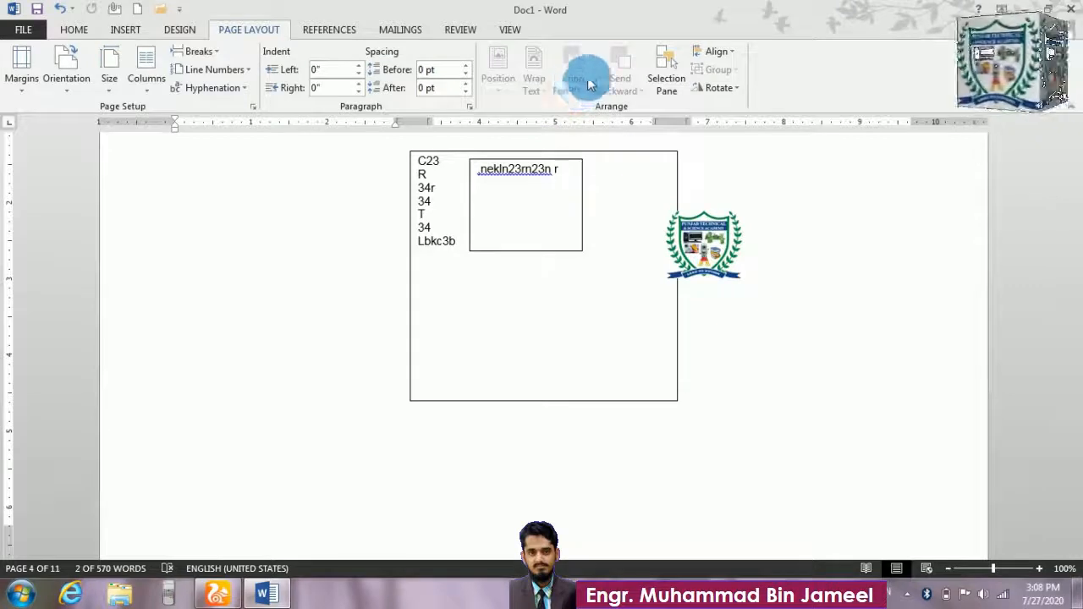
{"action": "left_click_drag", "start_coordinate": [727, 246], "coordinate": [811, 264]}
{"action": "key", "text": "ctrl+v"}
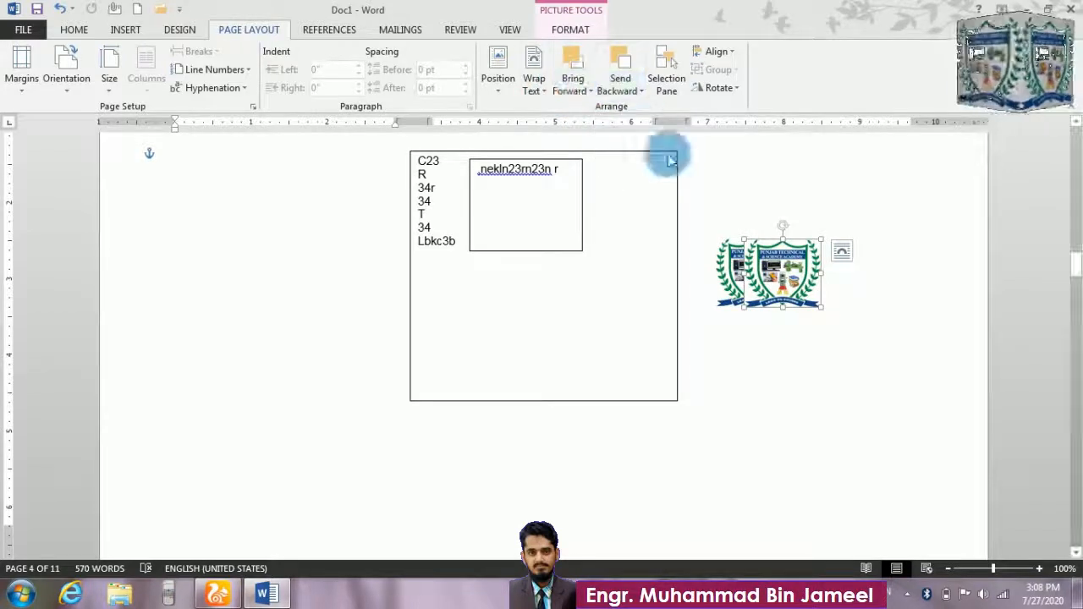
- Shift the pasted logo slightly right and send the left logo backward so it sits behind the copy
{"action": "left_click_drag", "start_coordinate": [782, 271], "coordinate": [791, 271]}
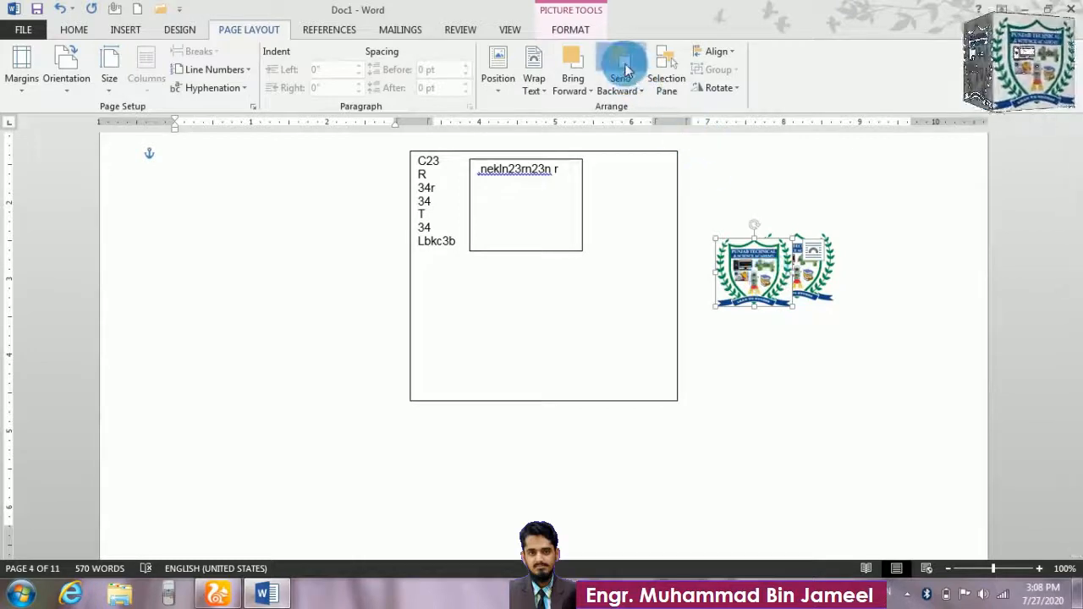
{"action": "left_click", "coordinate": [627, 70]}
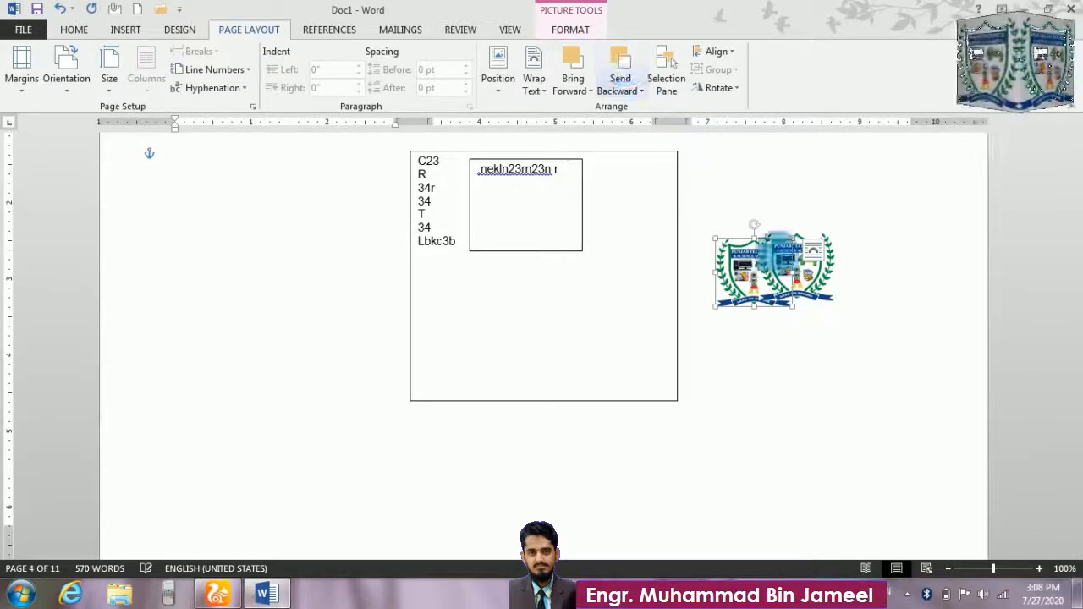
{"action": "left_click", "coordinate": [592, 93]}
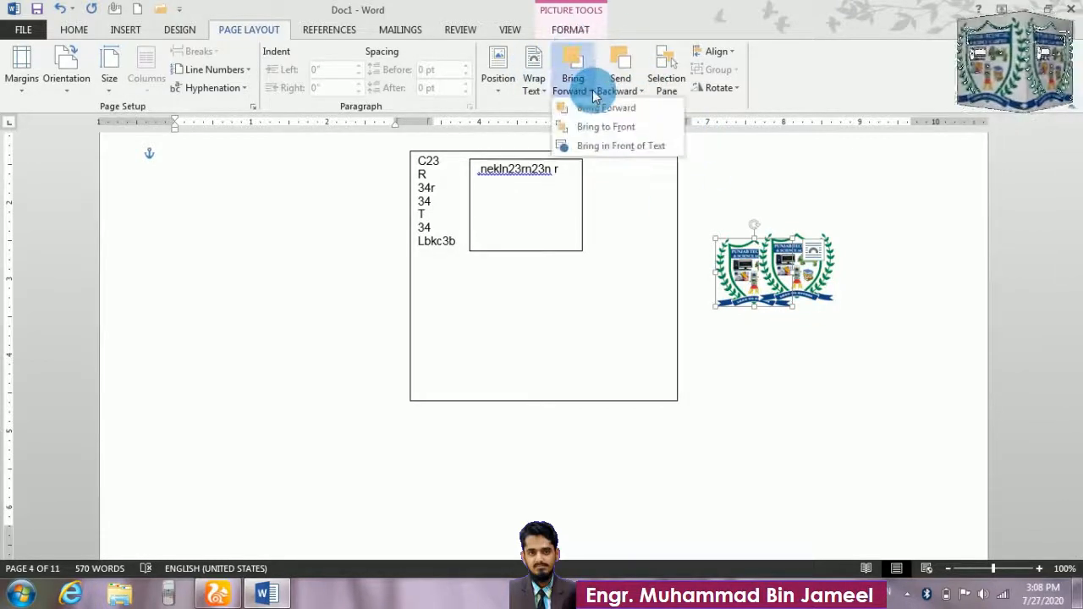
{"action": "left_click", "coordinate": [593, 93]}
{"action": "left_click", "coordinate": [717, 175]}
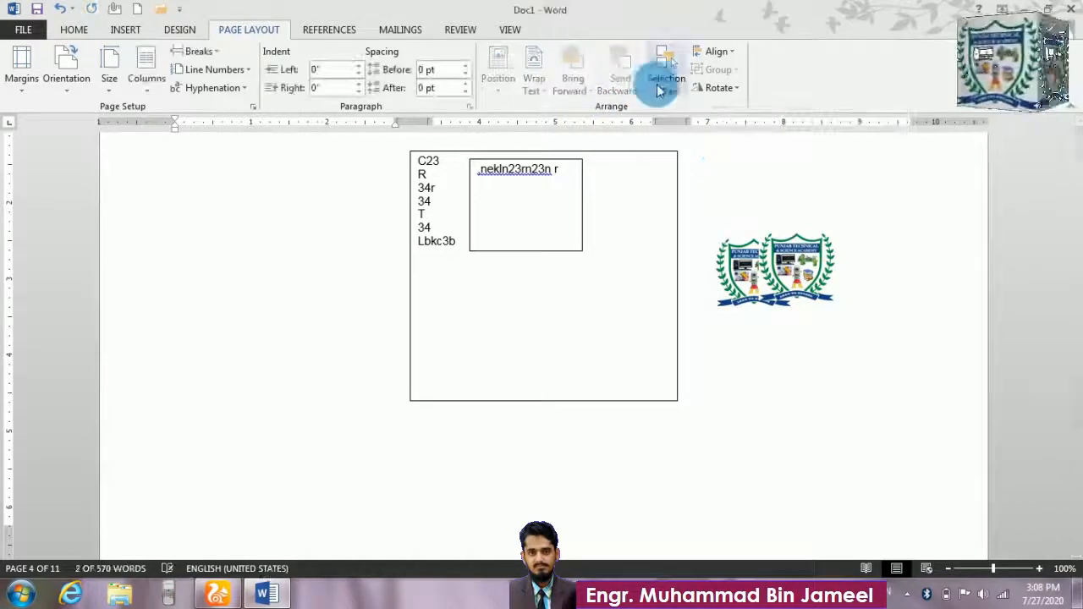
- Show the Selection Pane to view the objects on the page, and close it again
{"action": "left_click", "coordinate": [666, 85]}
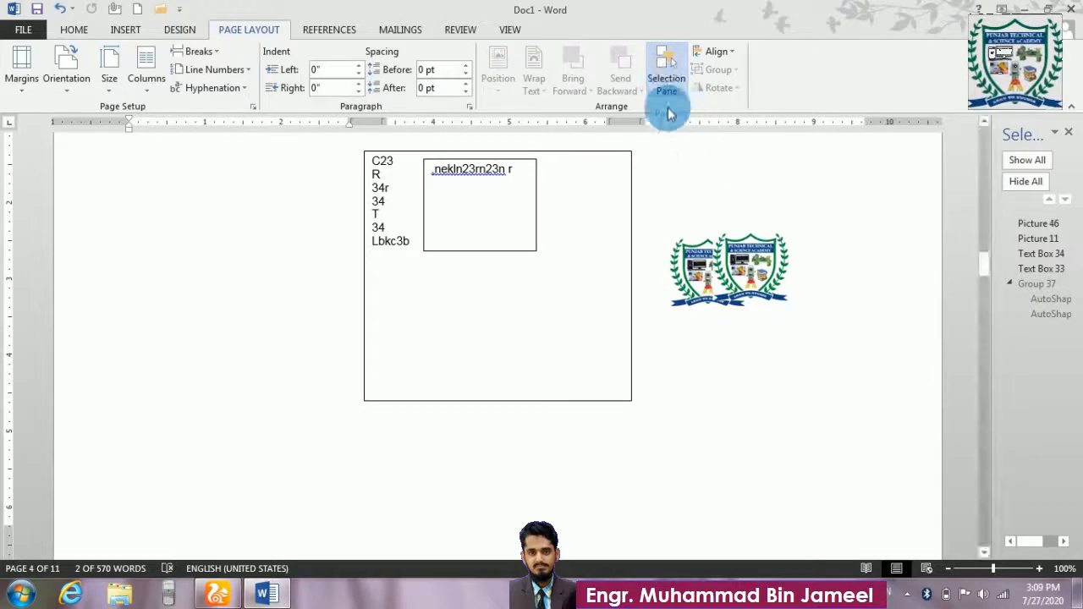
{"action": "left_click", "coordinate": [666, 76]}
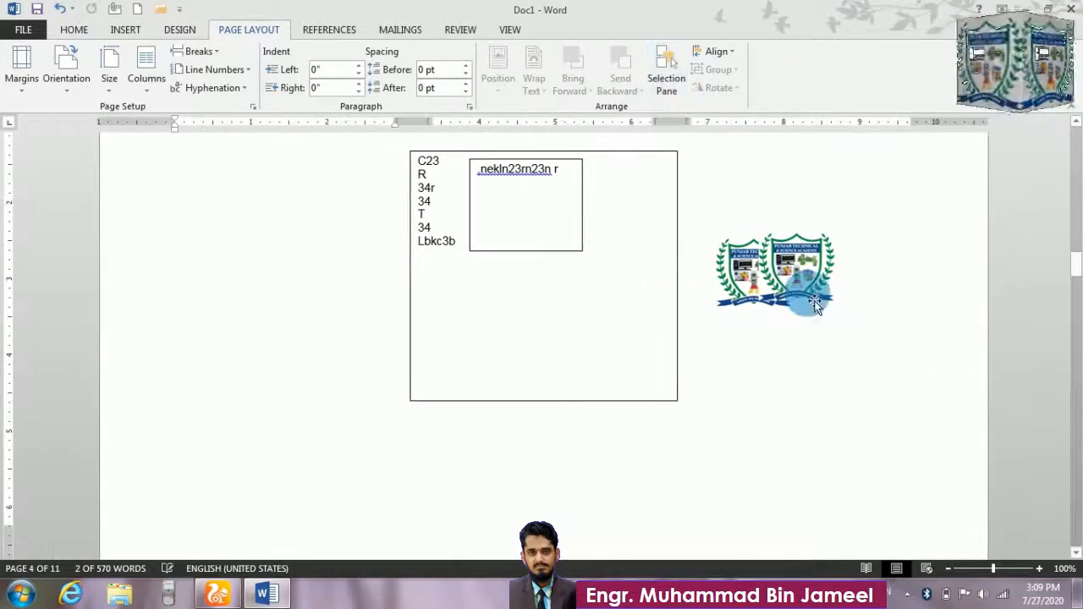
- Set object alignment to Align to Page
{"action": "scroll", "coordinate": [813, 297], "scroll_direction": "up", "scroll_amount": 3}
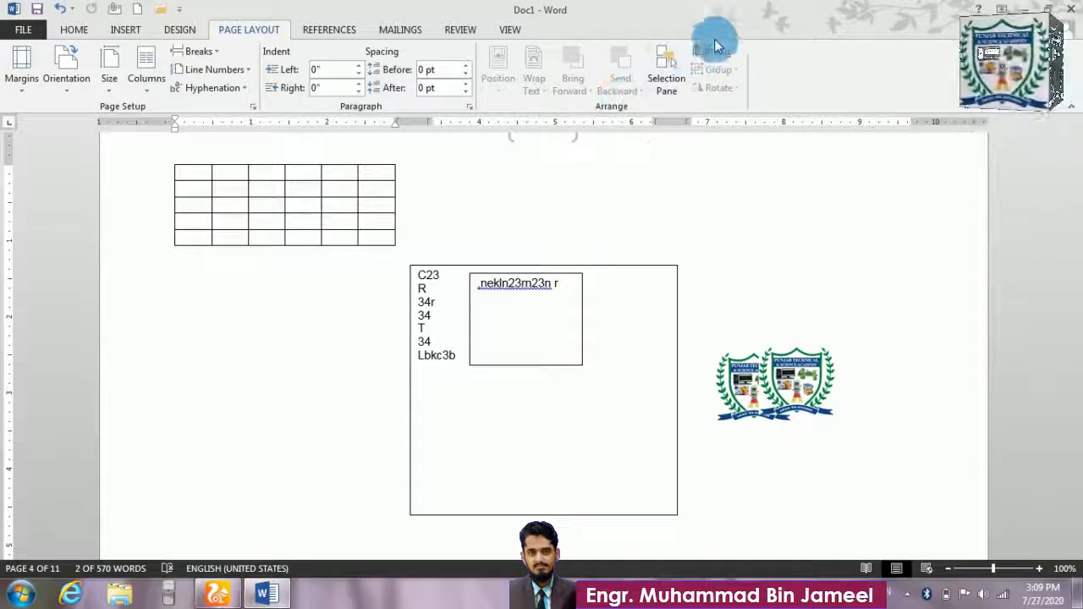
{"action": "left_click", "coordinate": [733, 58]}
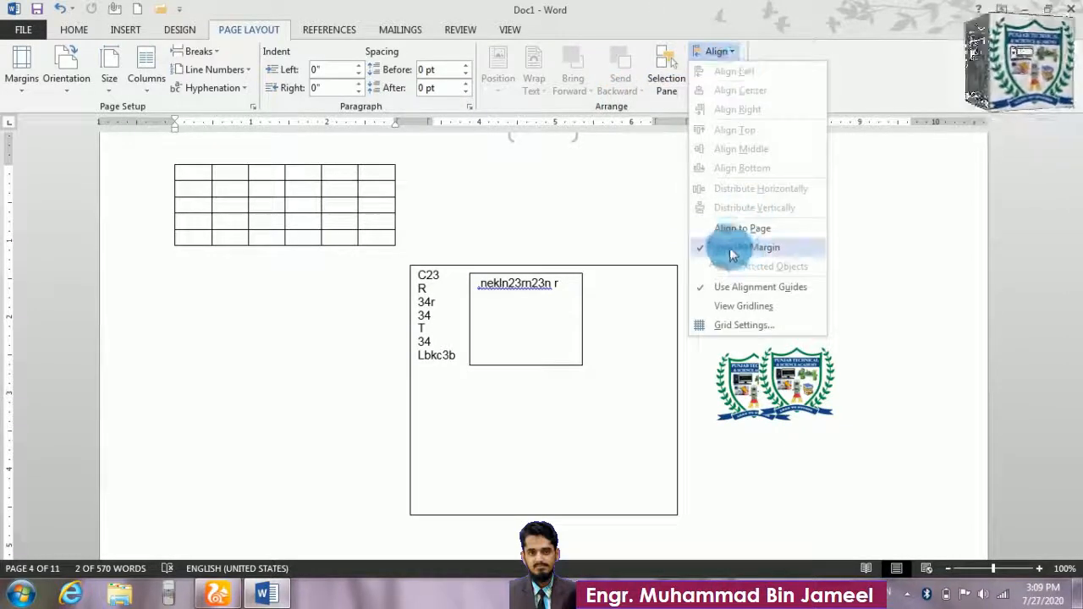
{"action": "left_click", "coordinate": [788, 228]}
{"action": "scroll", "coordinate": [738, 232], "scroll_direction": "up", "scroll_amount": 10}
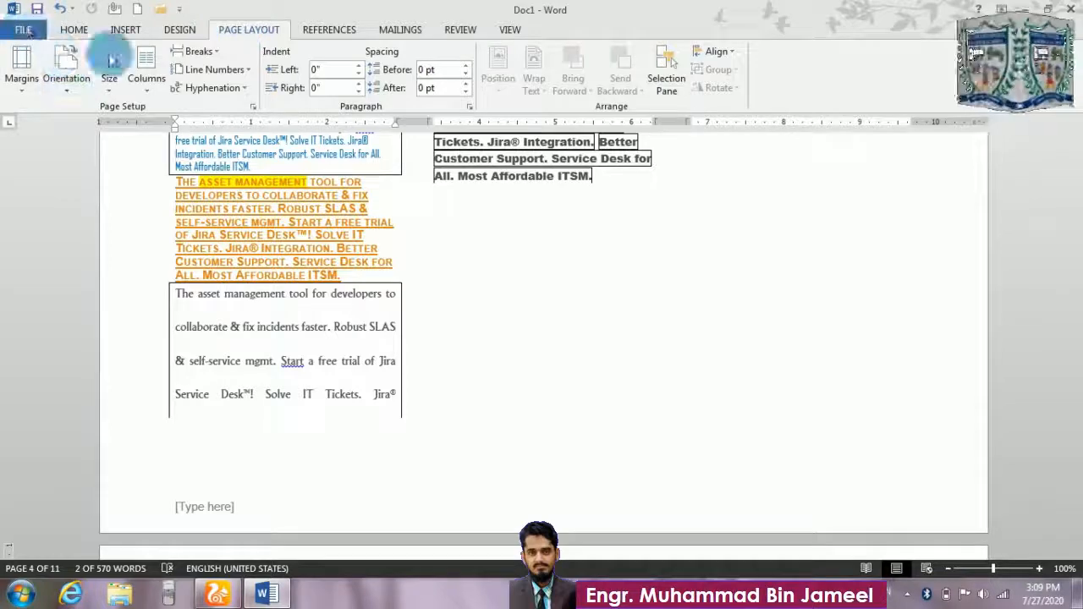
{"action": "scroll", "coordinate": [583, 343], "scroll_direction": "up", "scroll_amount": 10}
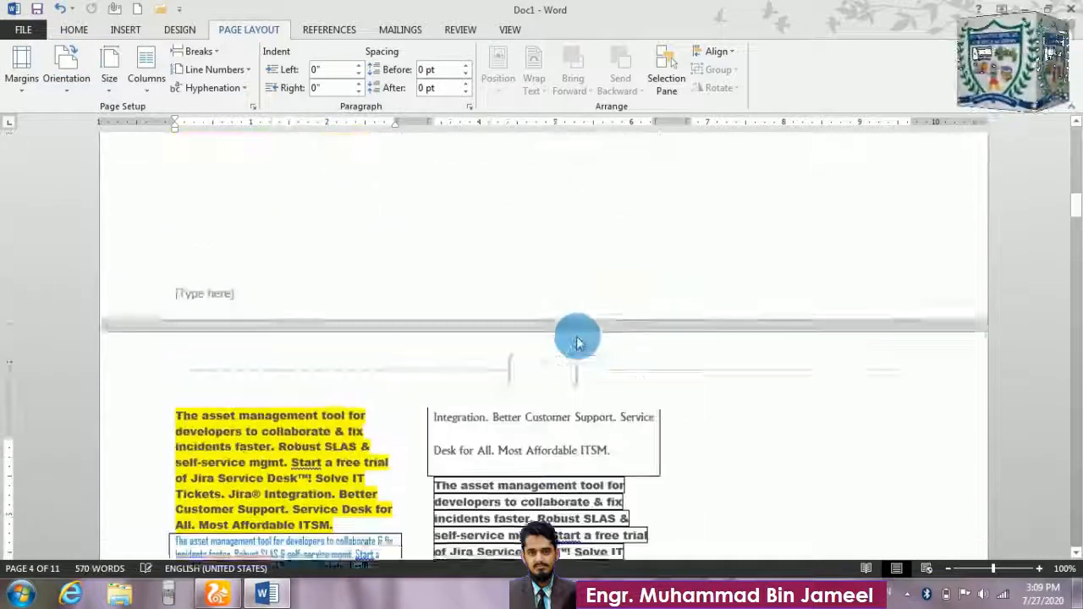
{"action": "scroll", "coordinate": [633, 300], "scroll_direction": "up", "scroll_amount": 5}
{"action": "scroll", "coordinate": [633, 300], "scroll_direction": "down", "scroll_amount": 10}
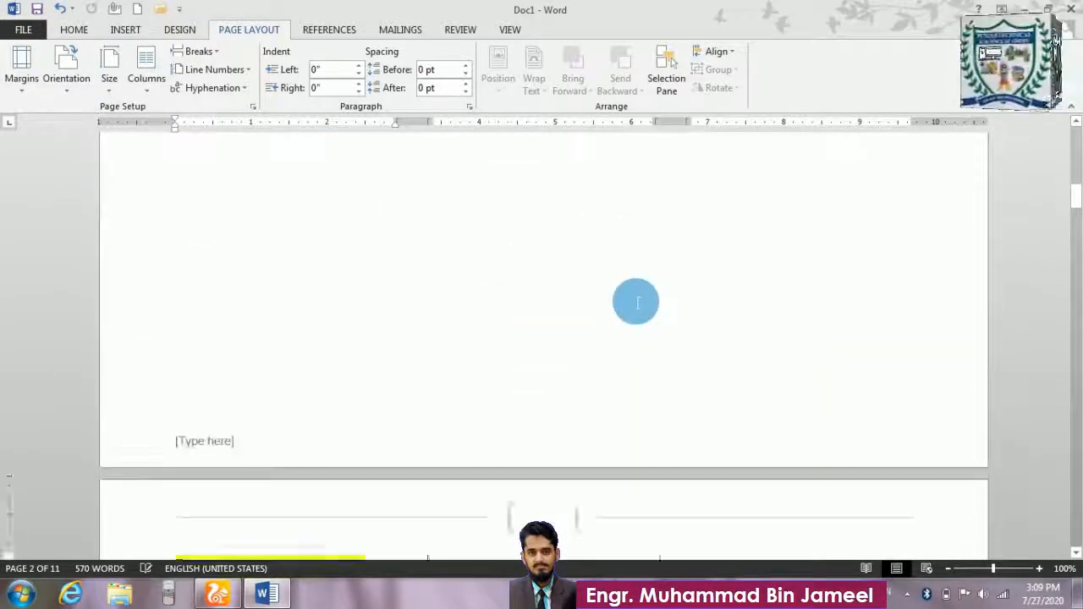
{"action": "scroll", "coordinate": [641, 300], "scroll_direction": "down", "scroll_amount": 5}
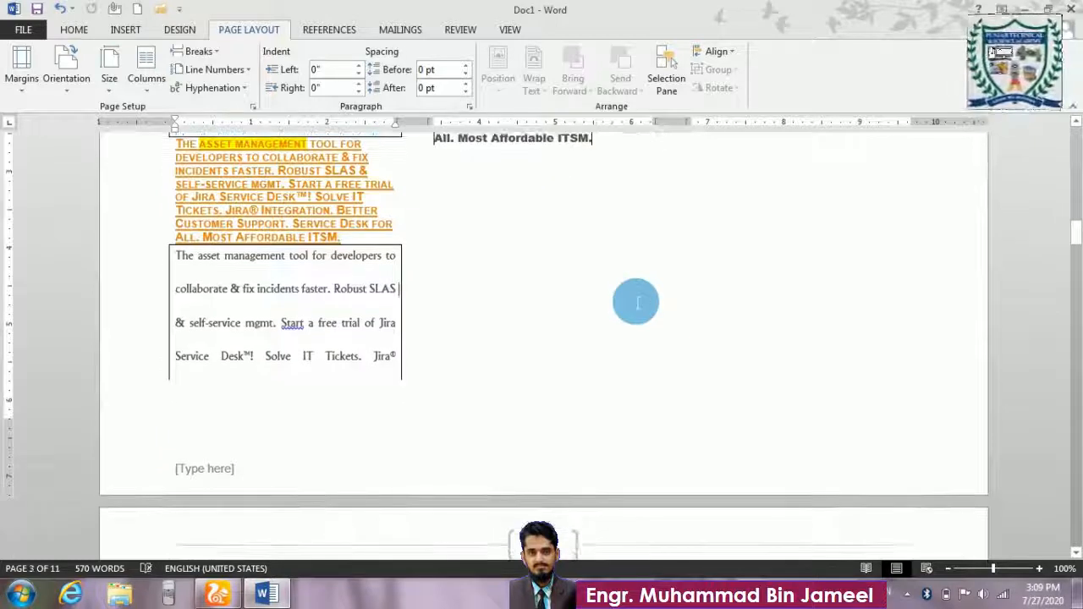